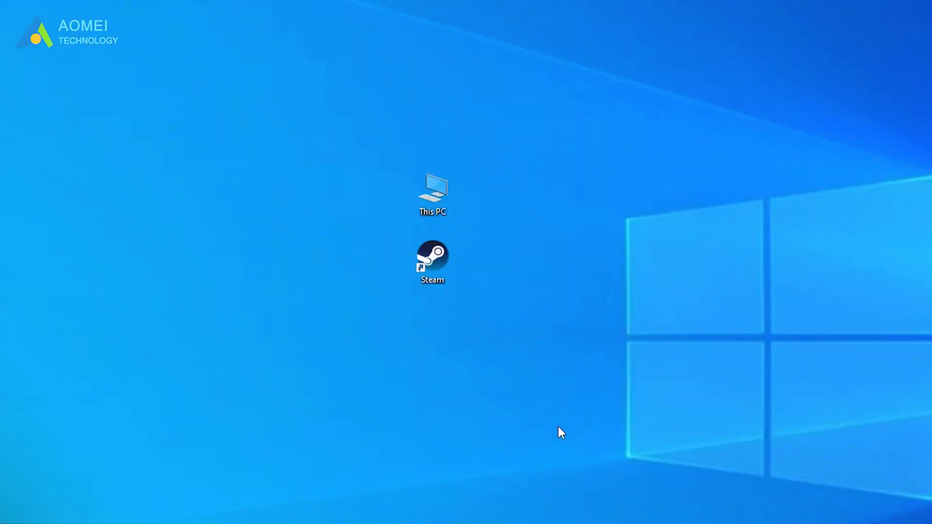
Launch the compatibility troubleshooter from the Compatibility tab of the Steam shortcut's Properties
right_click(433, 257)
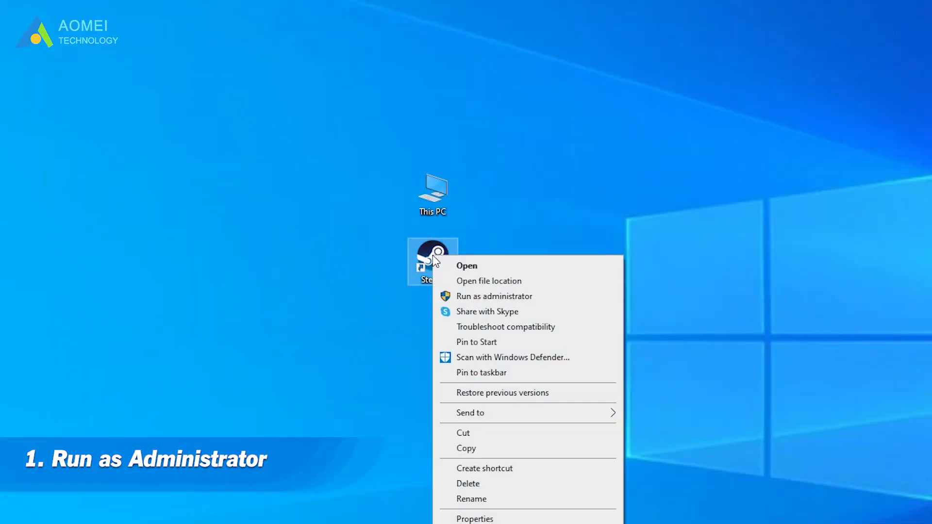
click(465, 519)
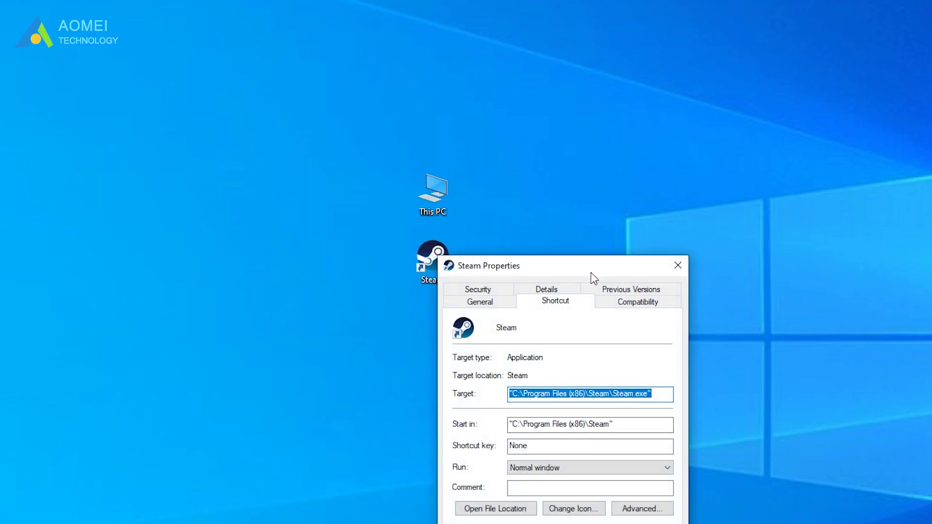
mouse_move(590, 273)
mouse_down()
mouse_move(506, 141)
mouse_move(495, 90)
mouse_up()
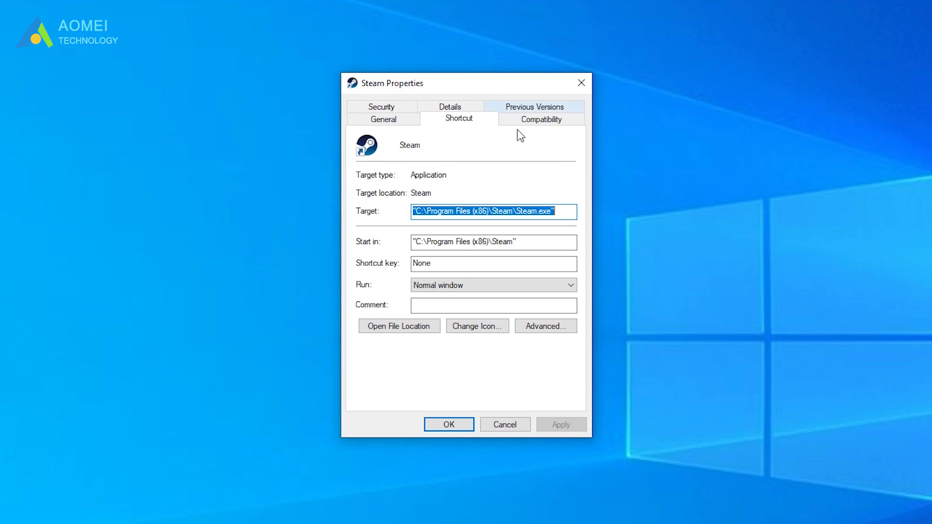
click(535, 122)
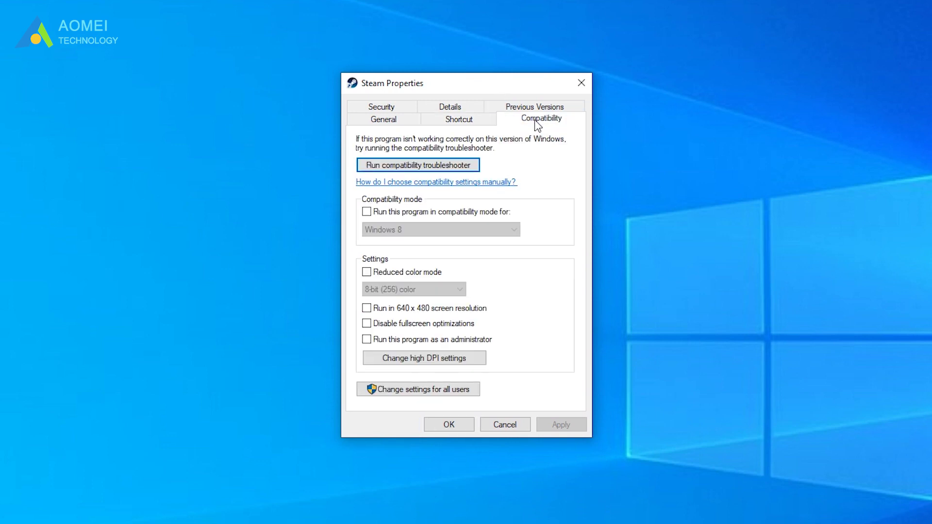
click(478, 168)
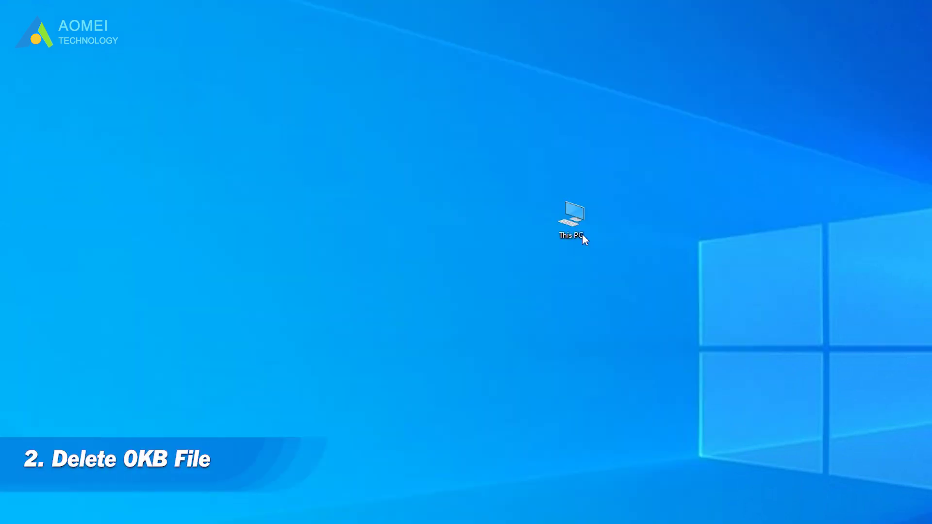
Browse This PC > C: > Program Files (x86) > Steam > steamapps > common
double_click(582, 235)
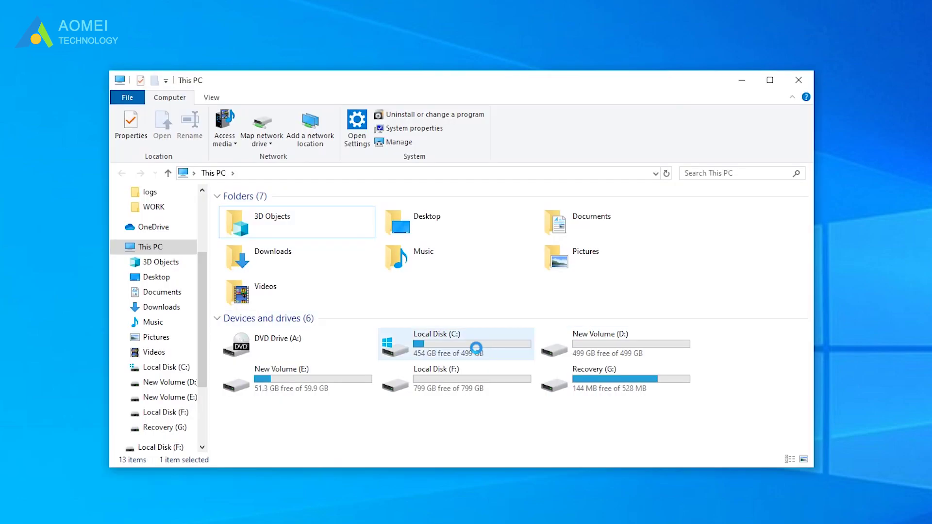
double_click(476, 347)
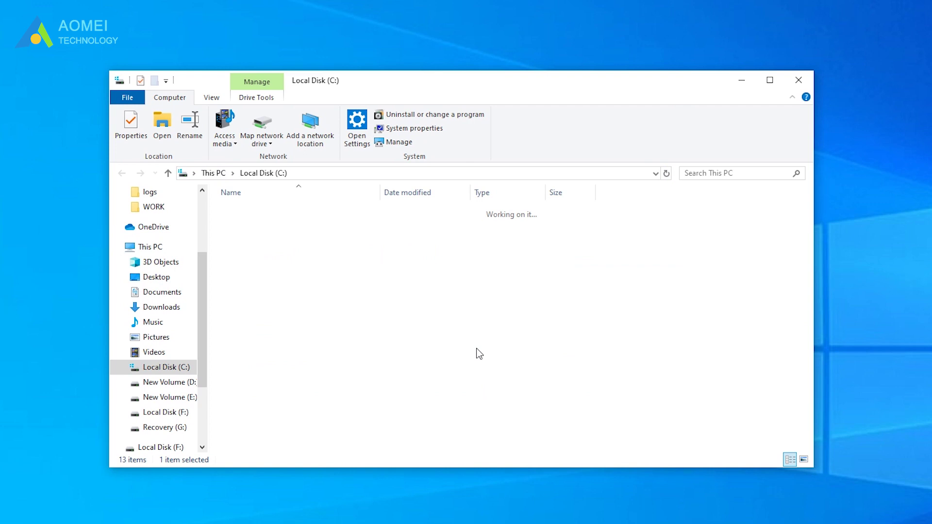
double_click(423, 246)
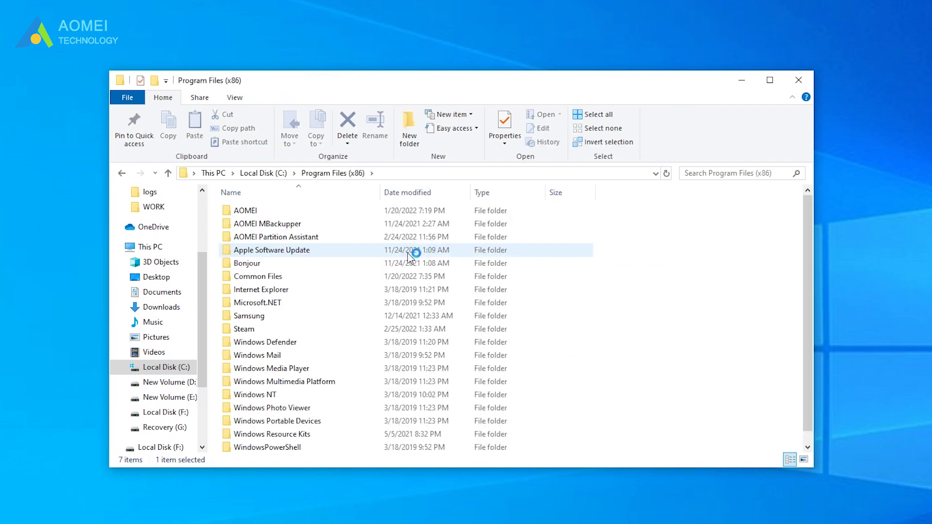
click(324, 333)
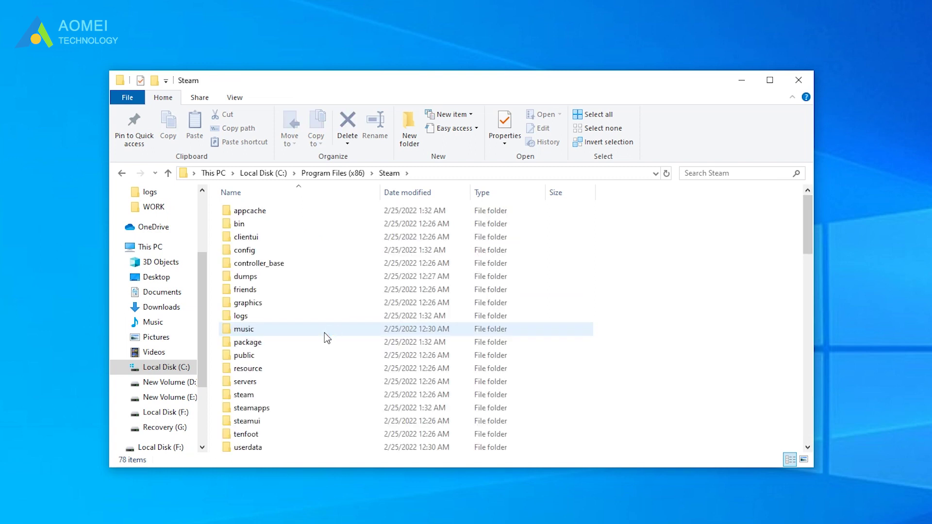
click(301, 409)
double_click(301, 409)
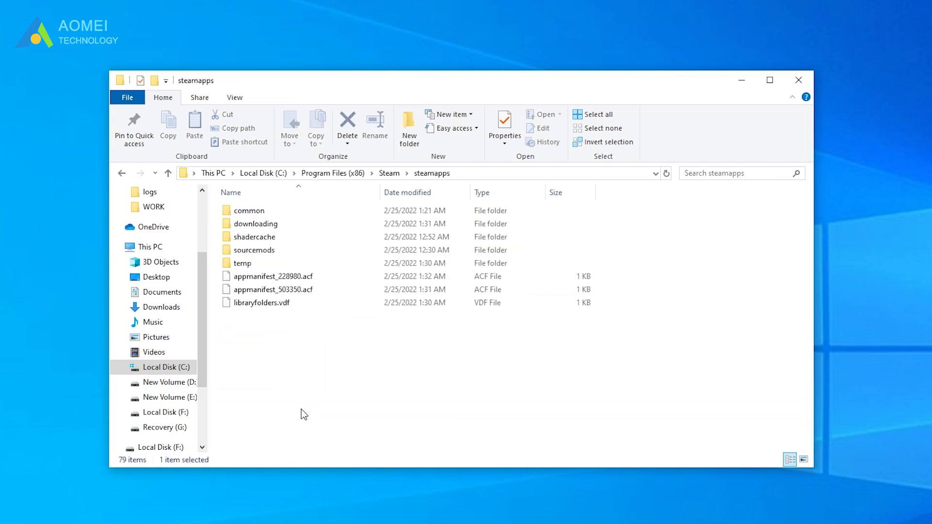
double_click(316, 214)
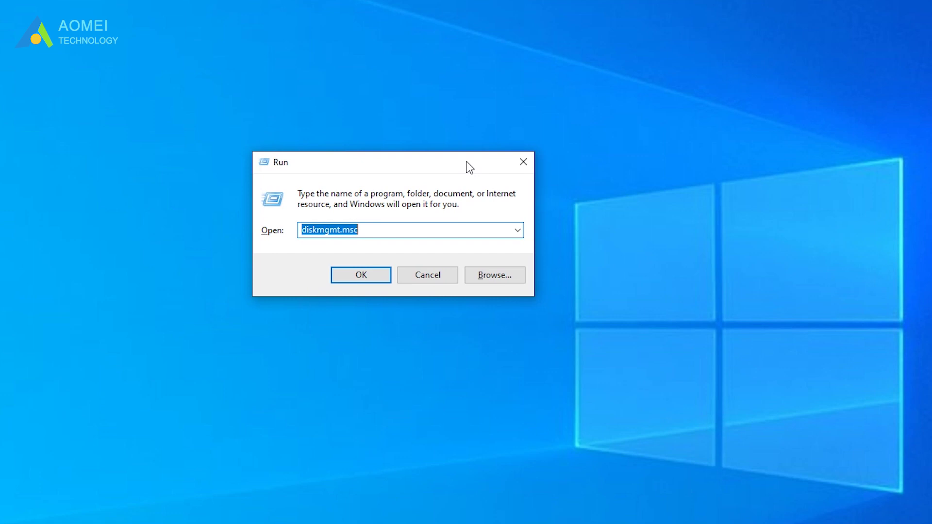
Launch DiskPart from the Run box with administrator rights
key(BackSpace)
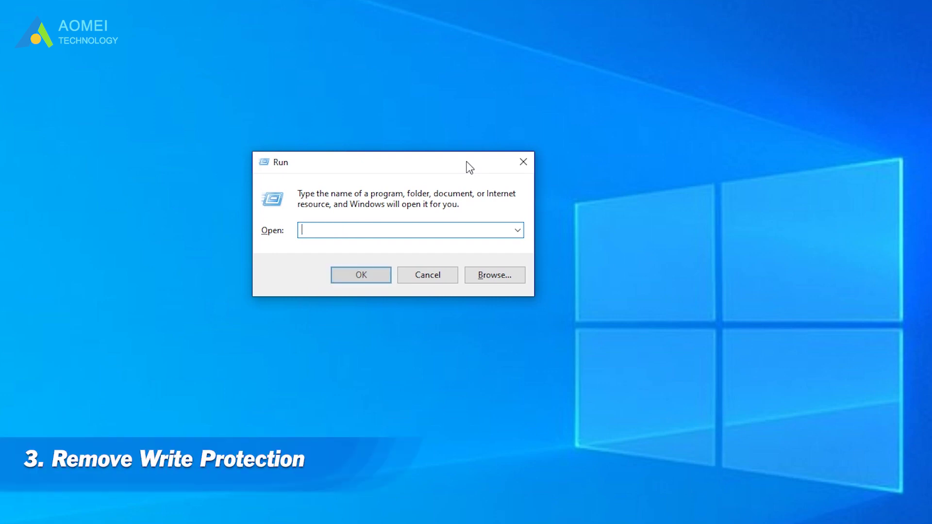
text(di)
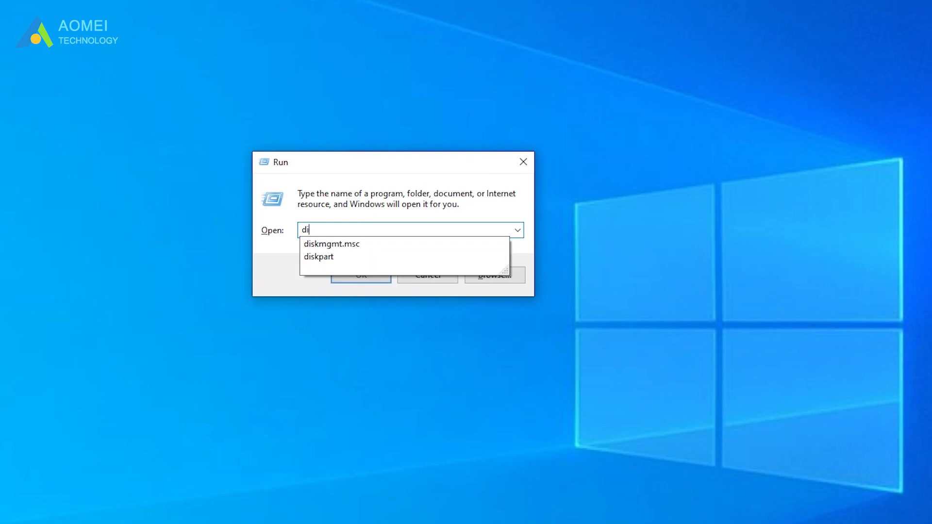
text(skpart)
key(Return)
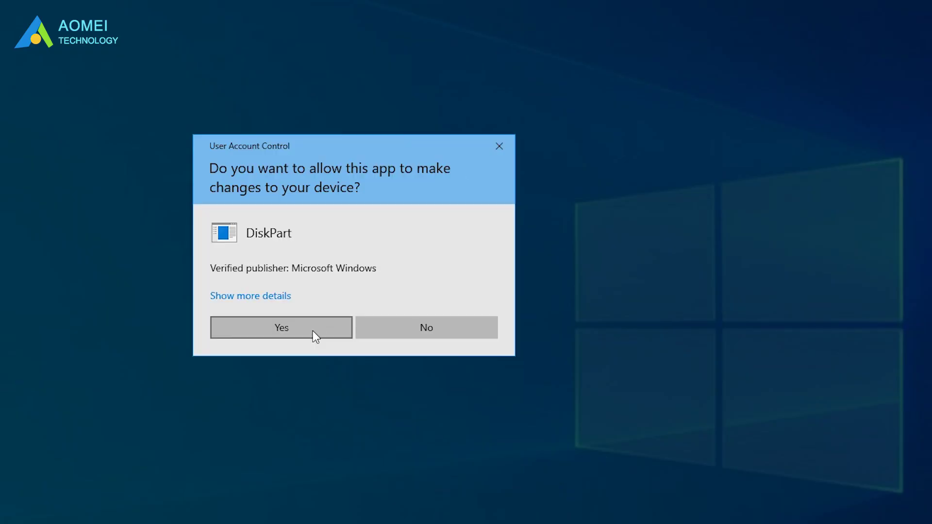
click(313, 334)
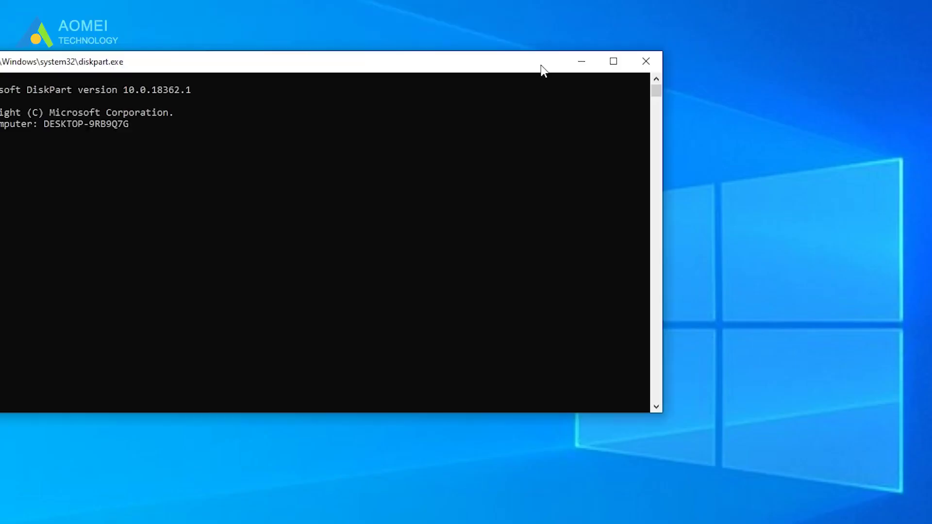
drag(541, 72, 685, 96)
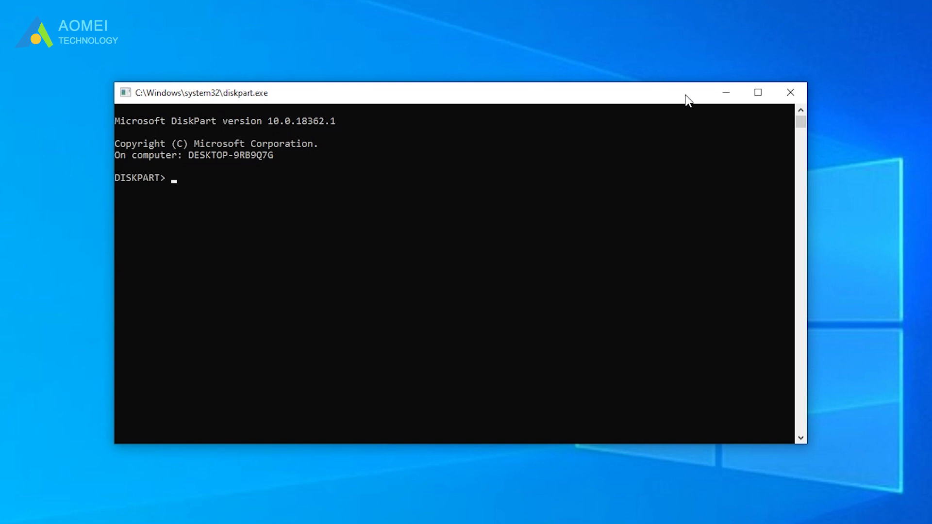
List disks, select disk 1, and run 'attributes disk clear readonly'
text(list disk)
key(Return)
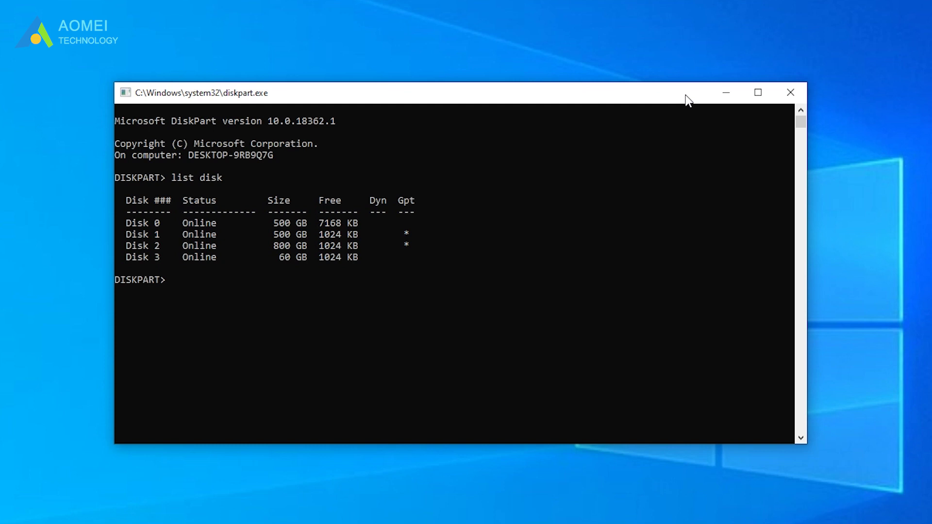
text(select di)
text(sk 1)
key(Return)
text(attri)
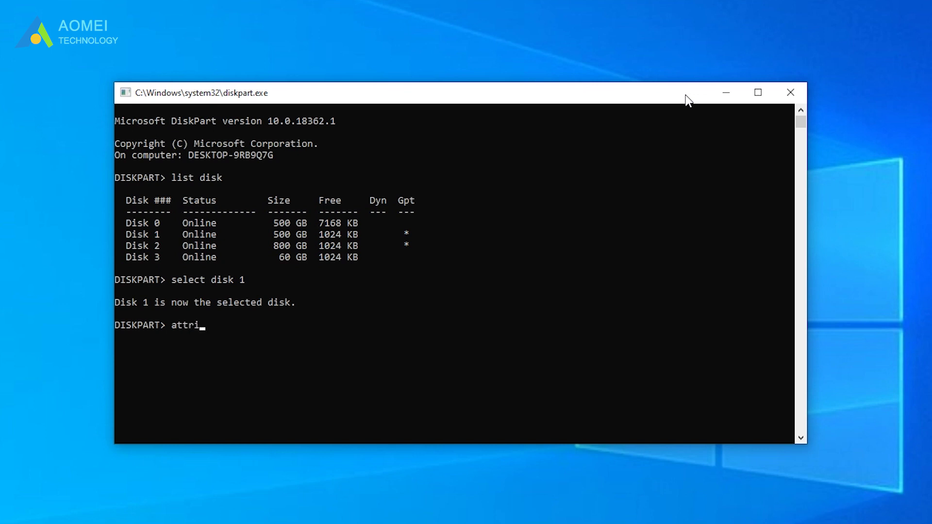
text(butes)
text( disk c)
text(lear )
text(readonly)
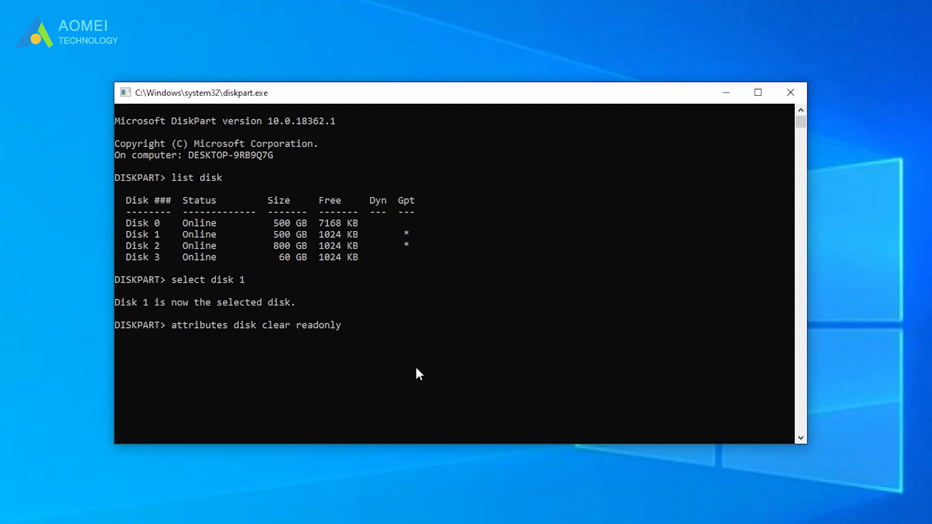
key(Return)
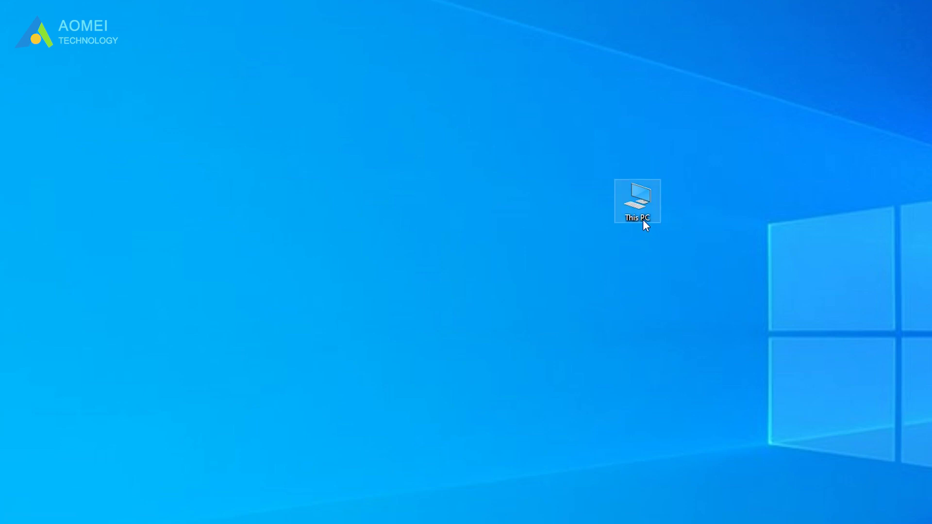
Run Scan drive on Local Disk (C:) from its Properties Tools error checking
double_click(644, 220)
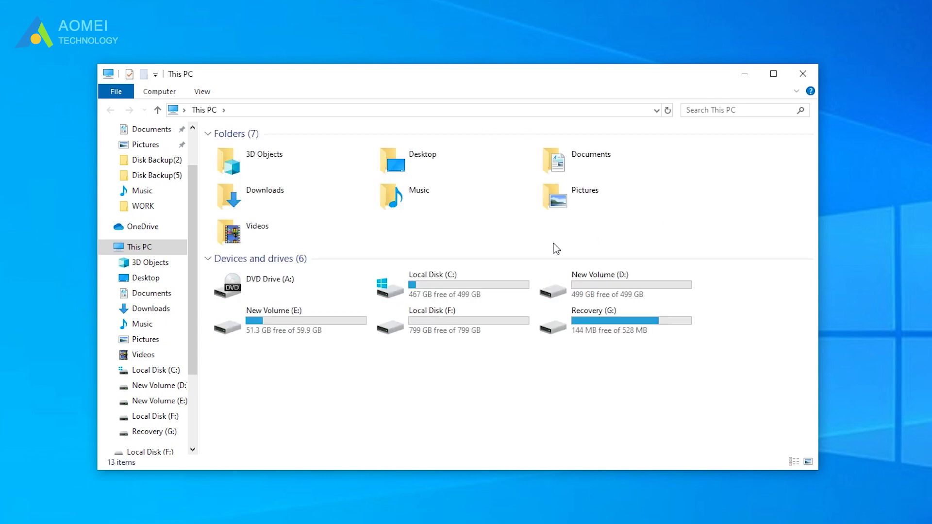
right_click(466, 292)
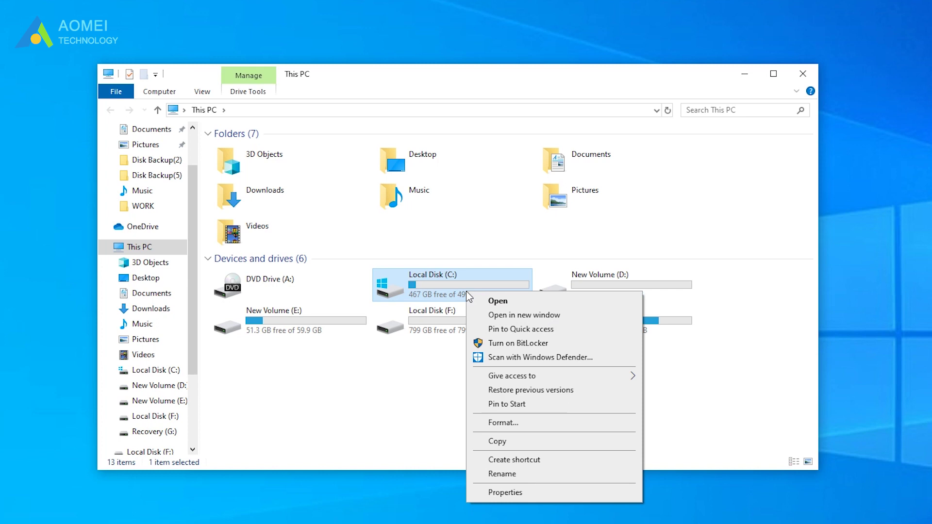
click(511, 497)
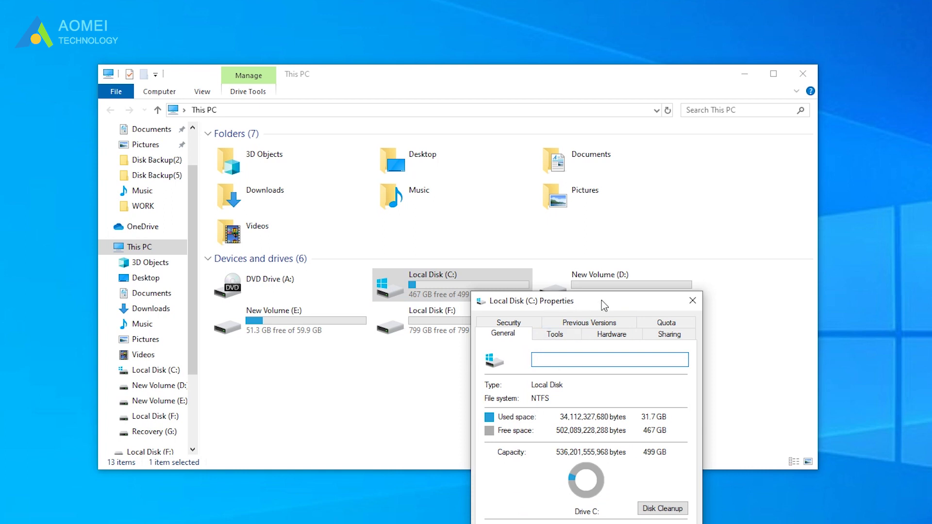
drag(601, 301, 494, 131)
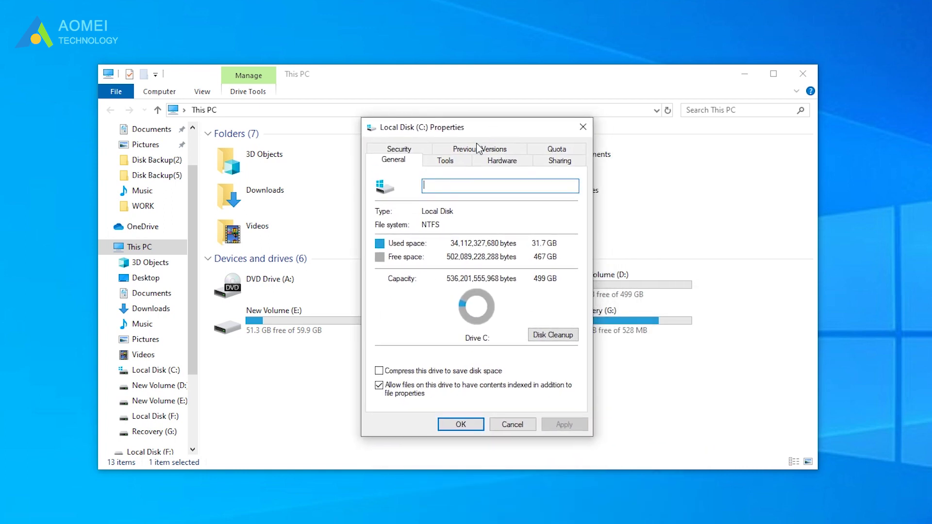
click(459, 161)
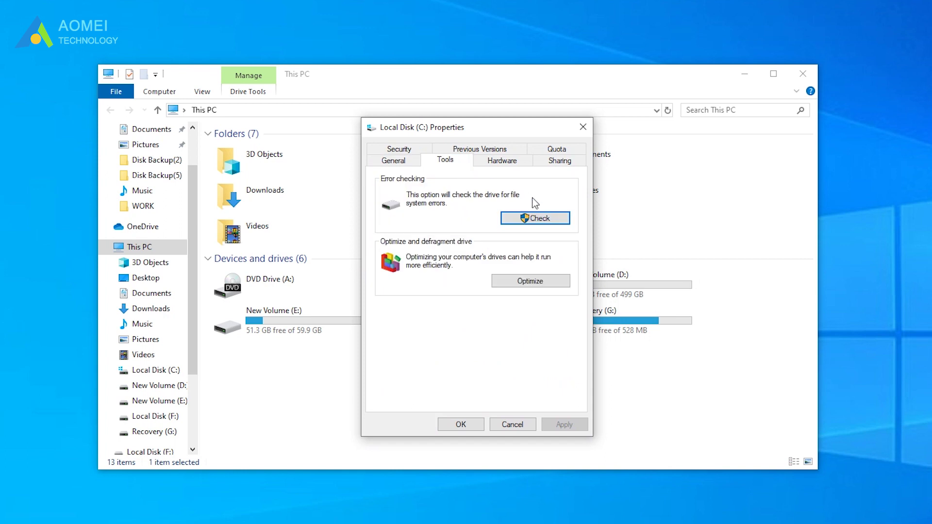
click(556, 220)
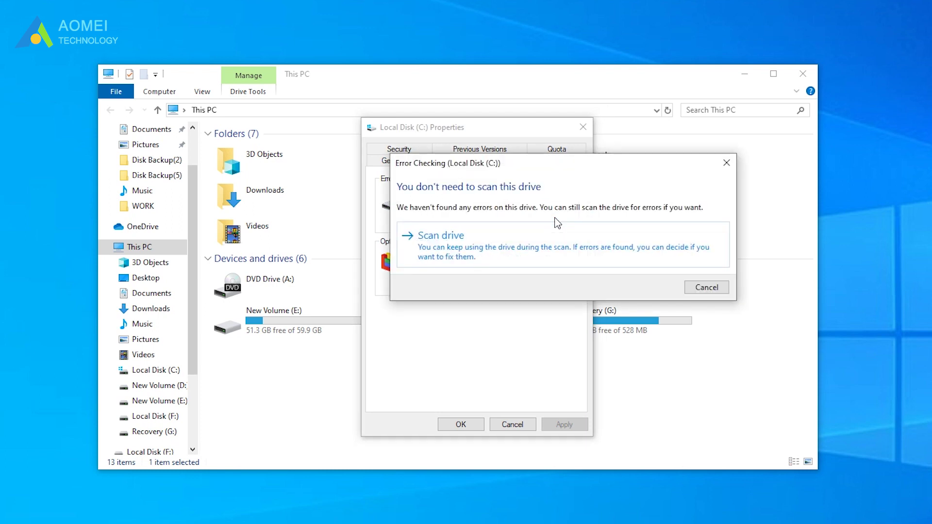
click(576, 258)
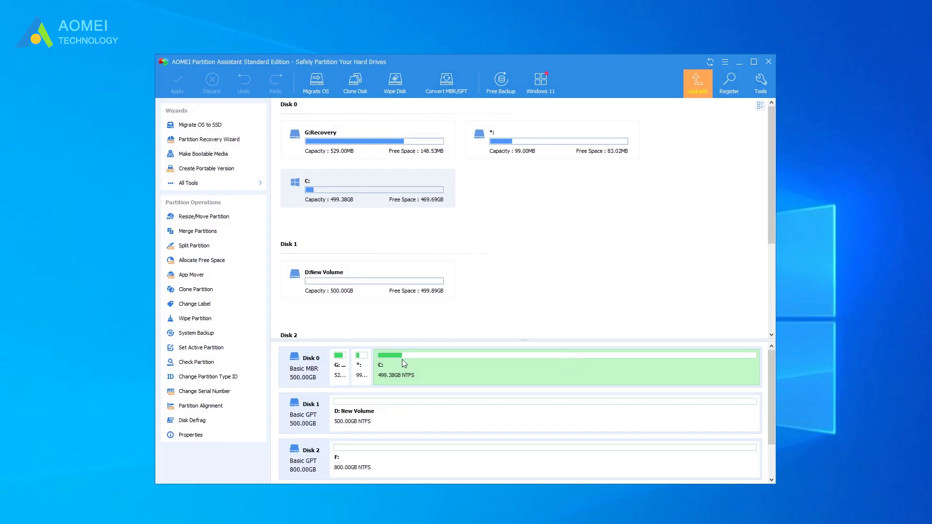
Check partition C: for errors using chkdsk.exe through Check Partition
click(218, 363)
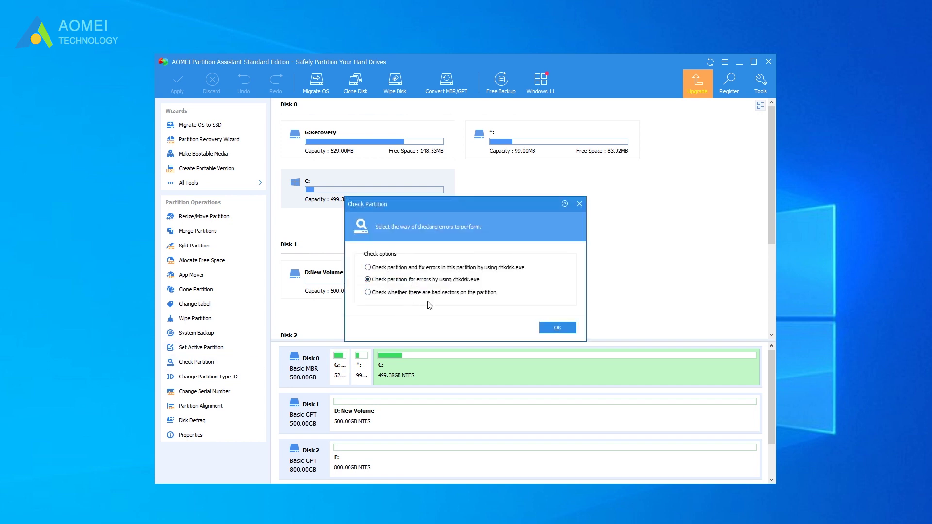
click(410, 270)
click(553, 328)
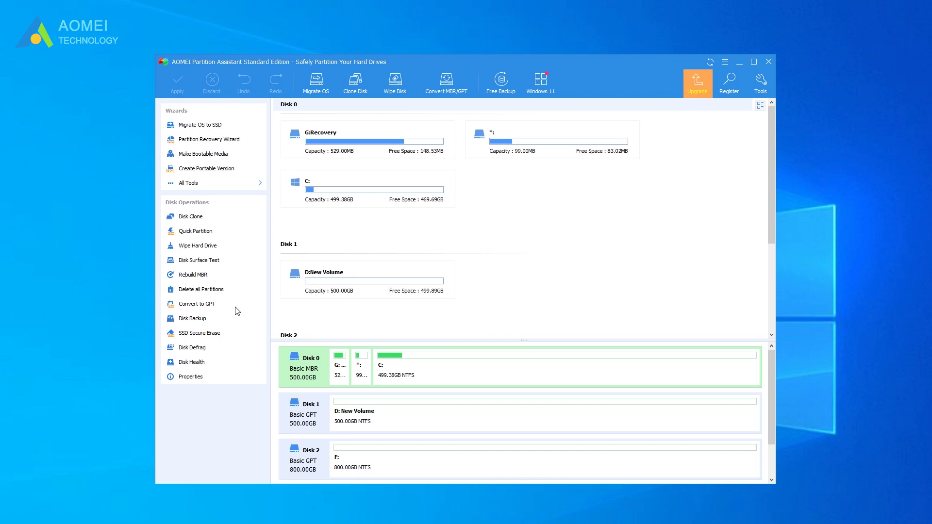
Start a Disk Surface Test on Disk 0 to find bad sectors
click(210, 262)
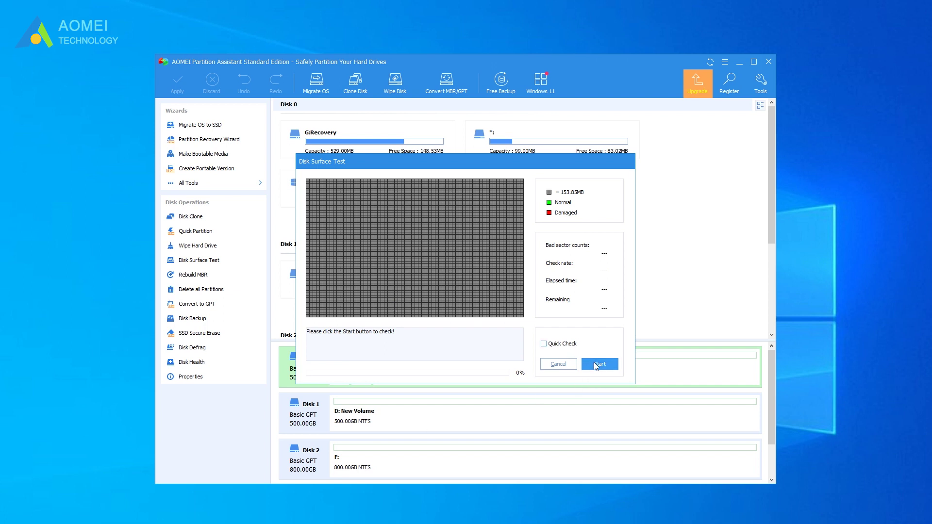
click(593, 363)
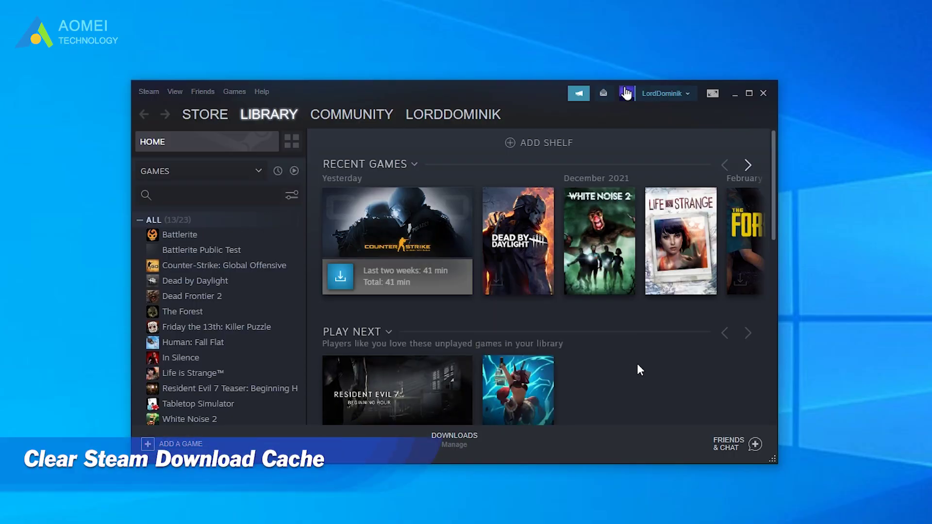
Clear Steam's download cache from Settings > Downloads and confirm with OK
click(149, 94)
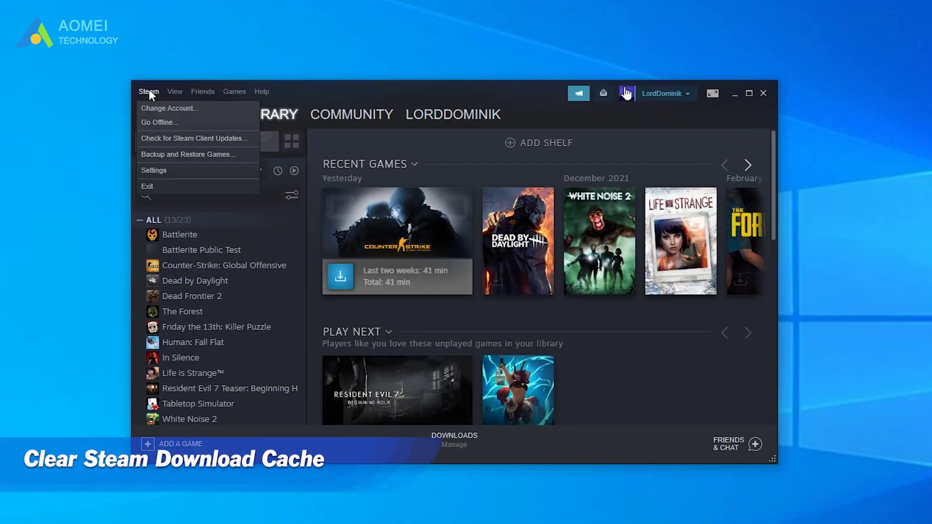
click(166, 169)
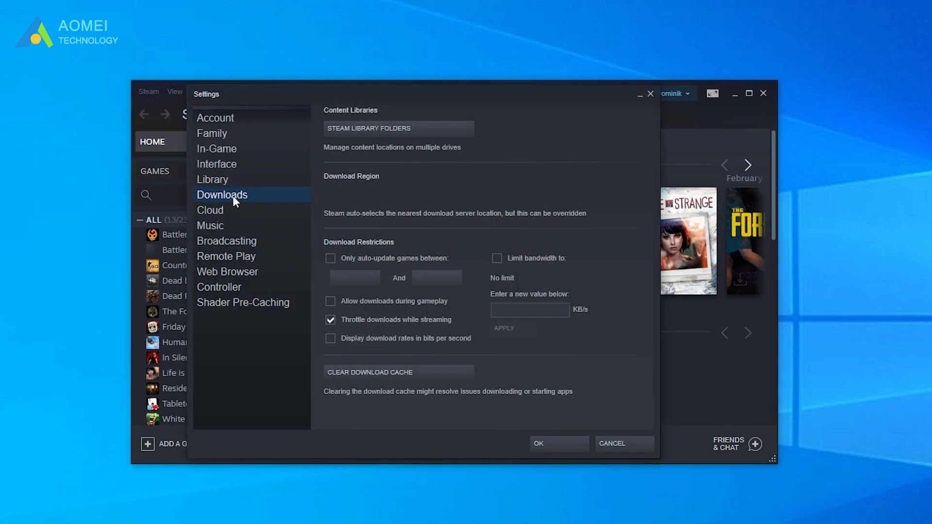
click(430, 373)
click(450, 261)
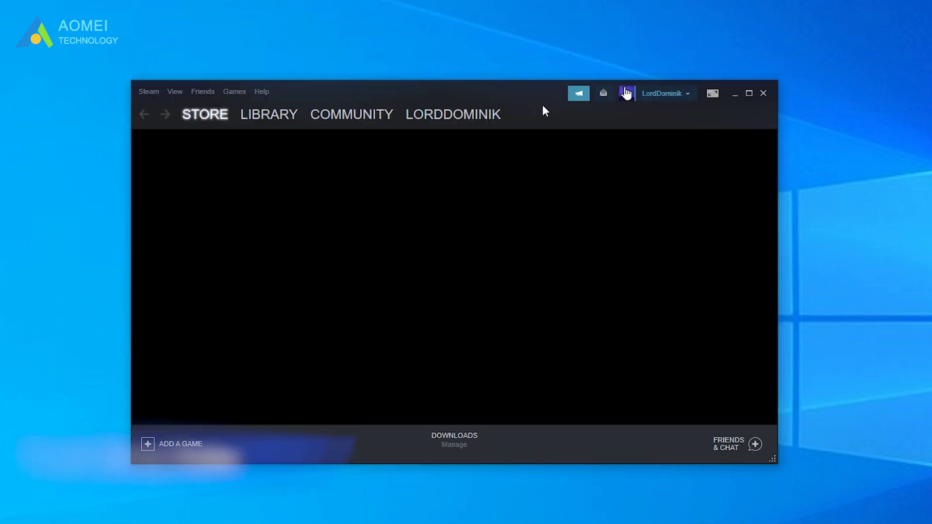
Repair the C:\Program Files (x86)\Steam library folder in Storage Manager, approving UAC
click(148, 94)
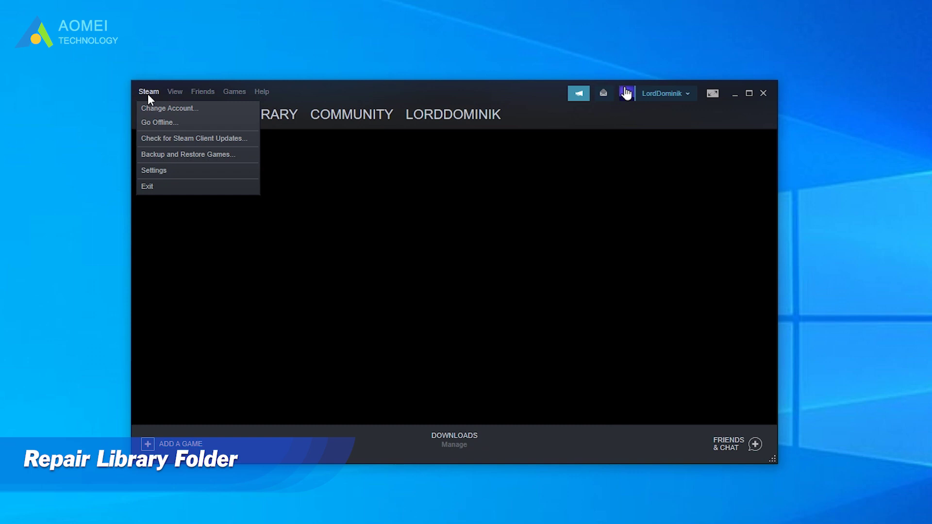
click(162, 169)
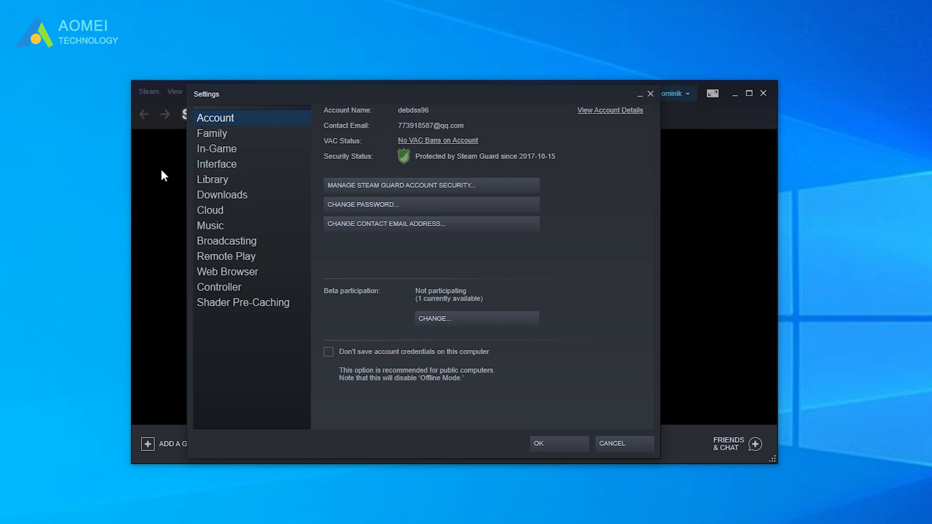
click(237, 195)
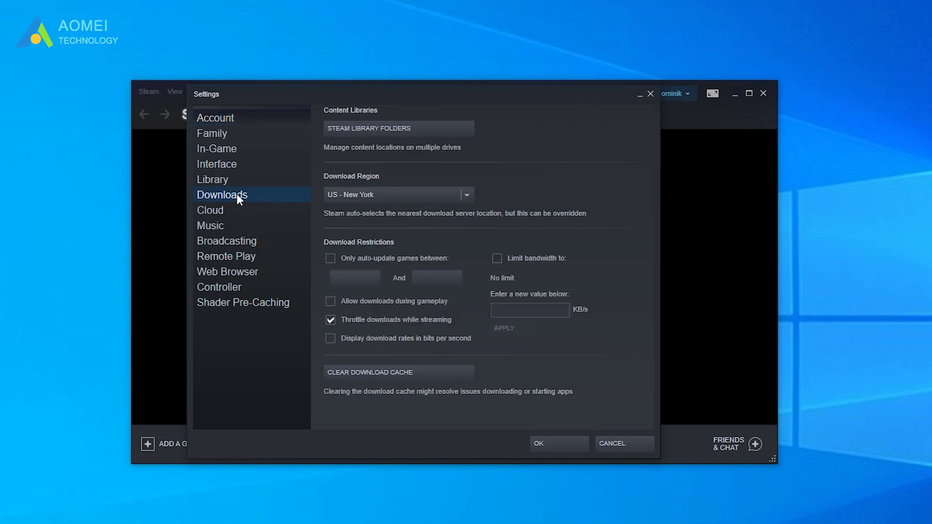
click(347, 128)
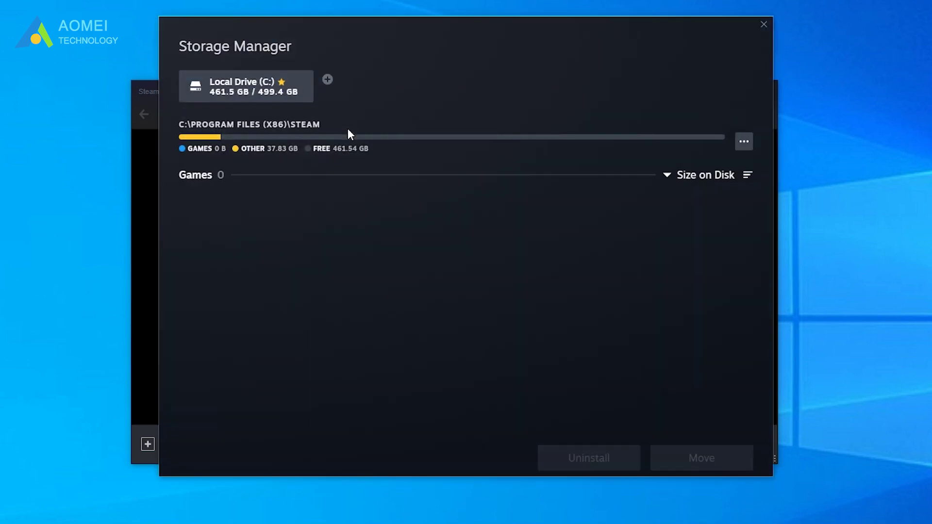
click(743, 141)
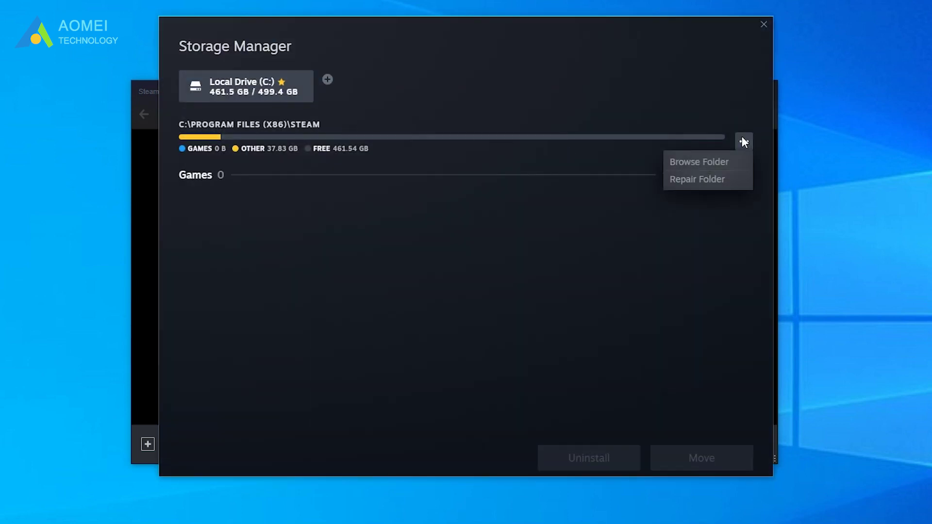
click(701, 180)
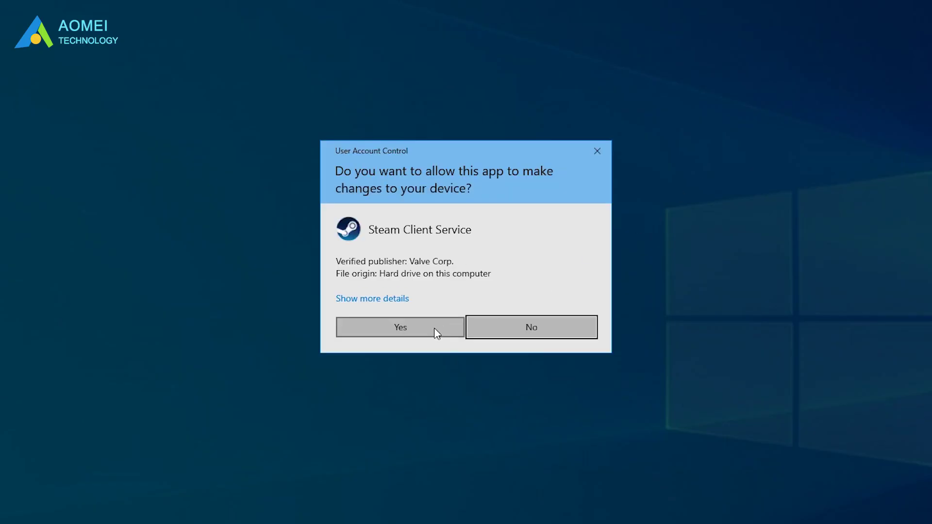
click(434, 327)
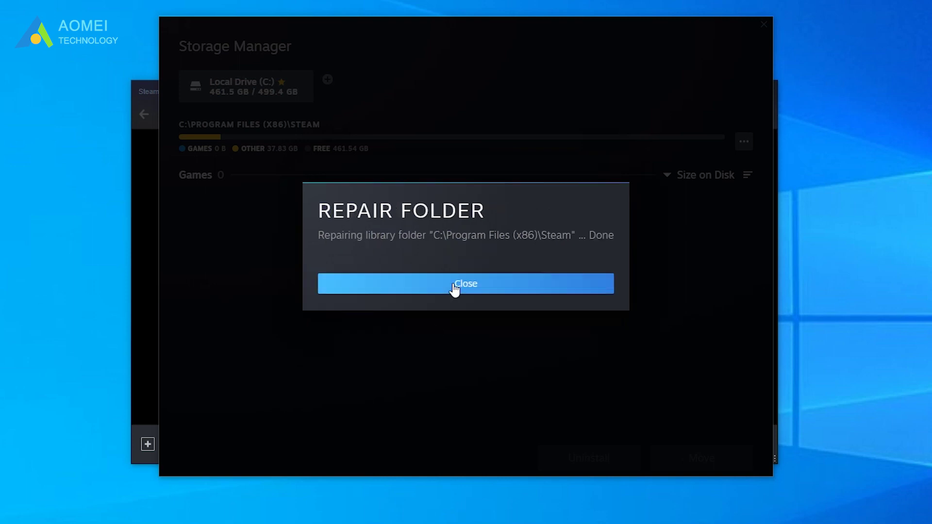
click(454, 285)
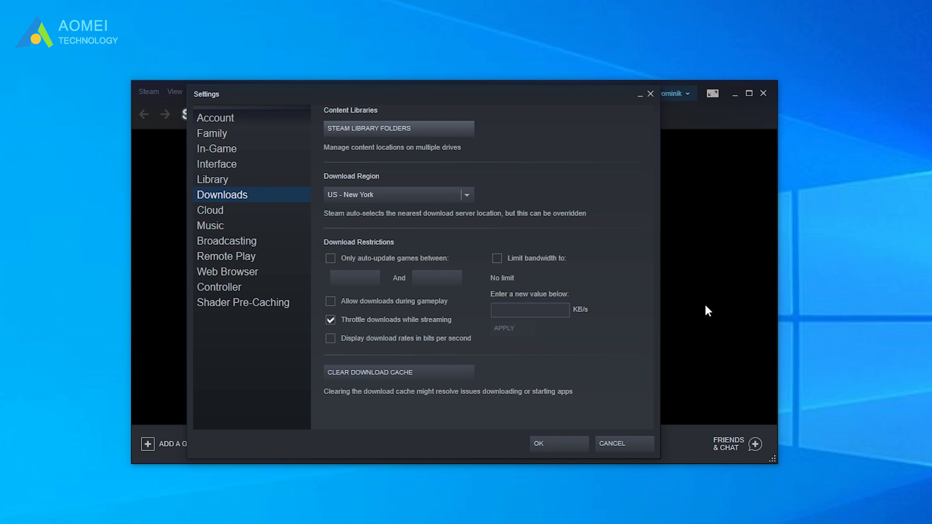
Pick Spain - Valencia from the Download Region dropdown in place of US - New York
click(465, 200)
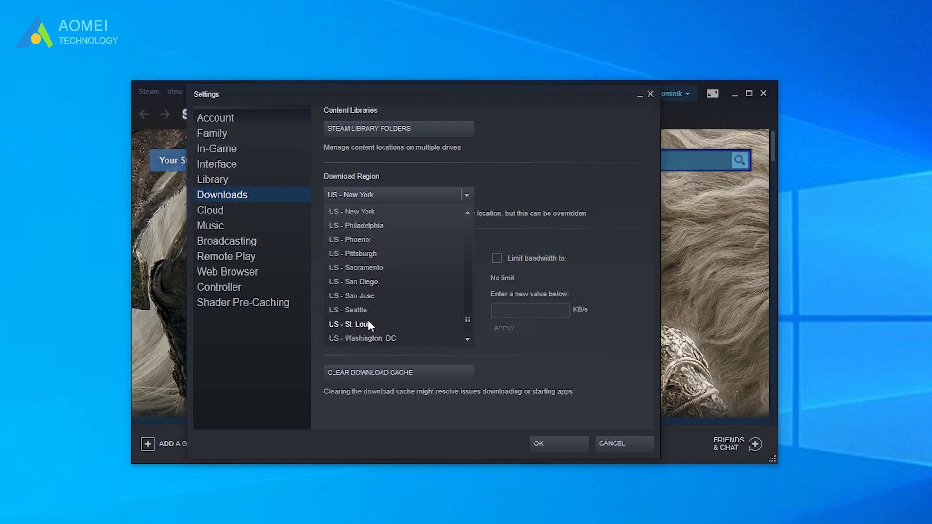
scroll(368, 322, down, 3)
scroll(368, 323, up, 3)
scroll(368, 323, up, 3)
scroll(368, 322, up, 3)
scroll(369, 323, up, 3)
scroll(368, 324, up, 2)
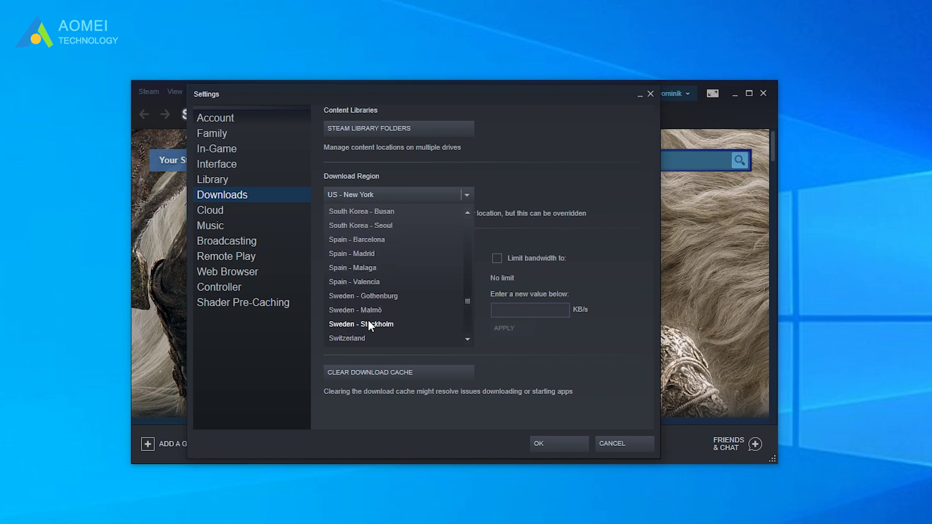
click(366, 279)
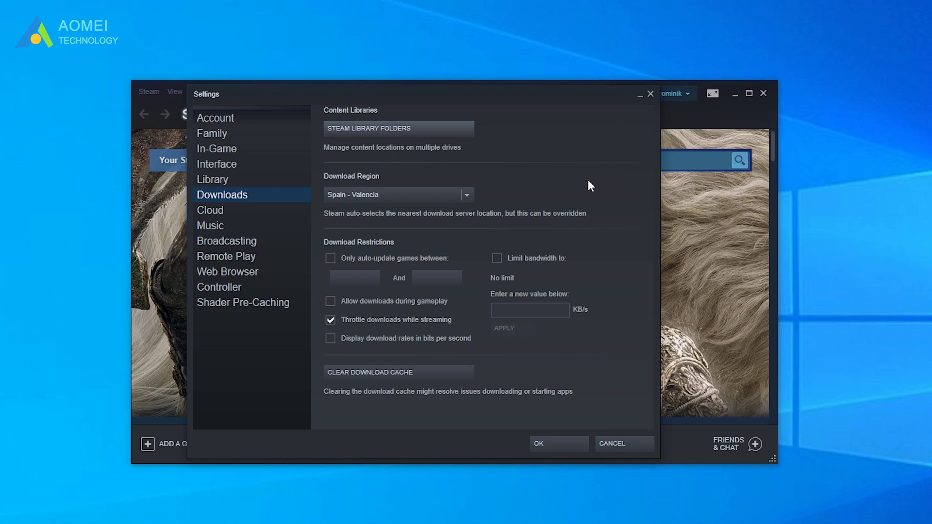
Inspect the drive choices for a new Steam library folder, keeping D: selected
click(439, 128)
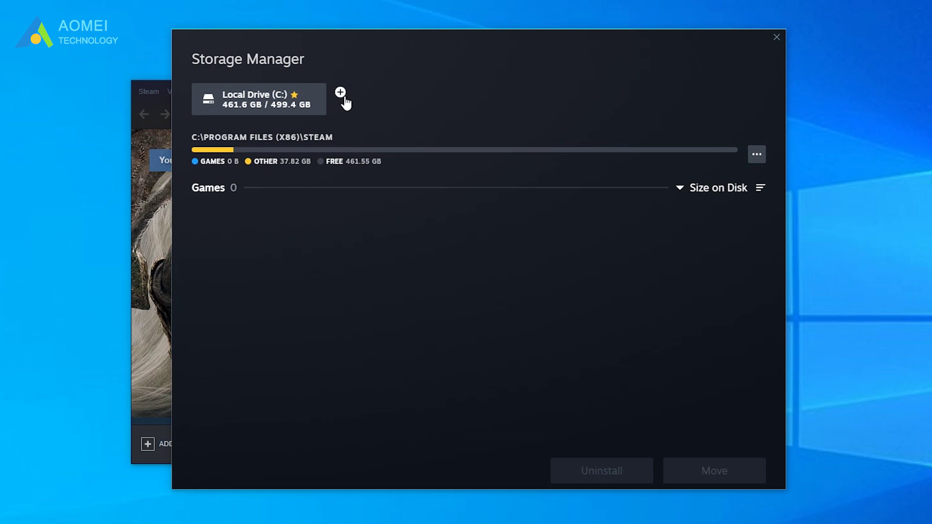
click(342, 94)
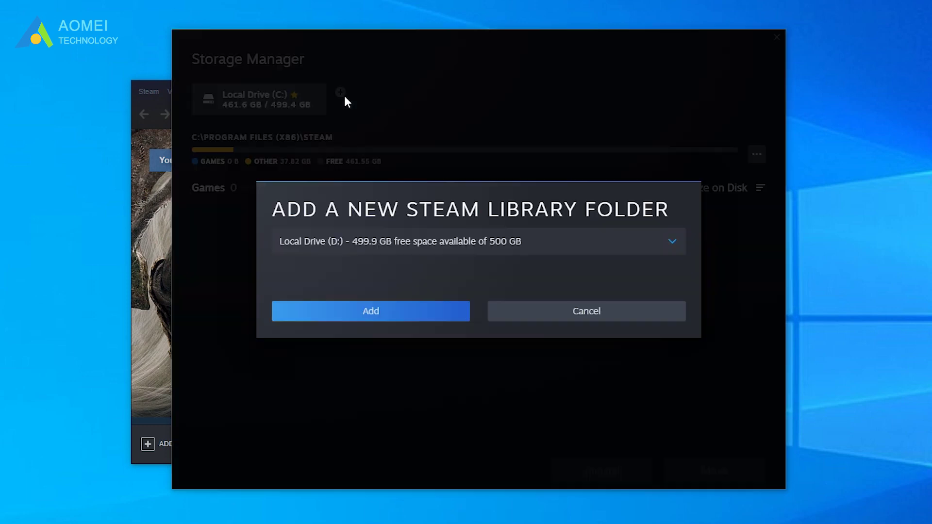
click(668, 241)
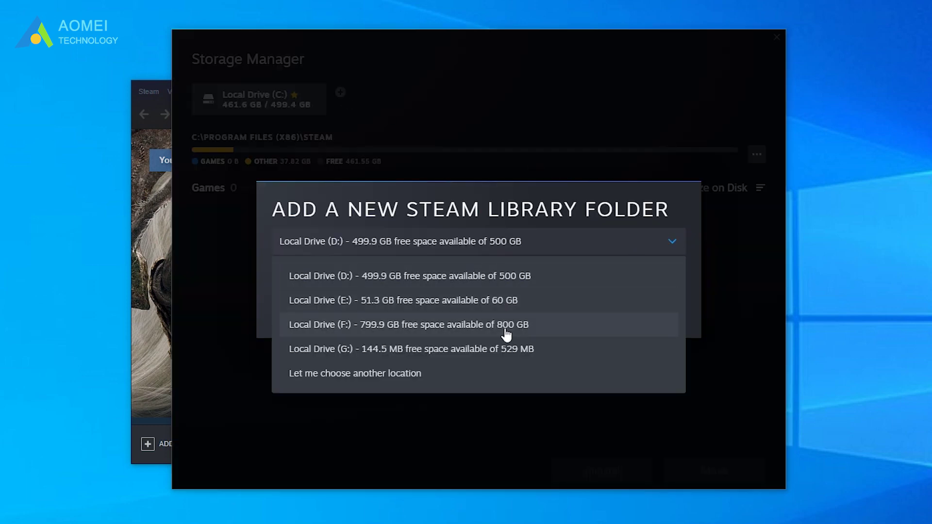
click(727, 295)
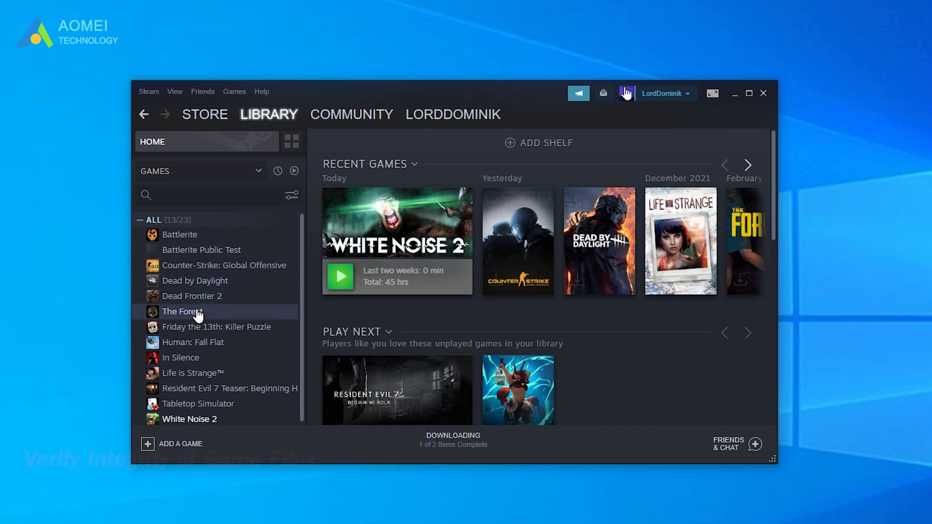
Run Verify integrity of game files from White Noise 2's Properties, Local Files section
scroll(196, 312, down, 1)
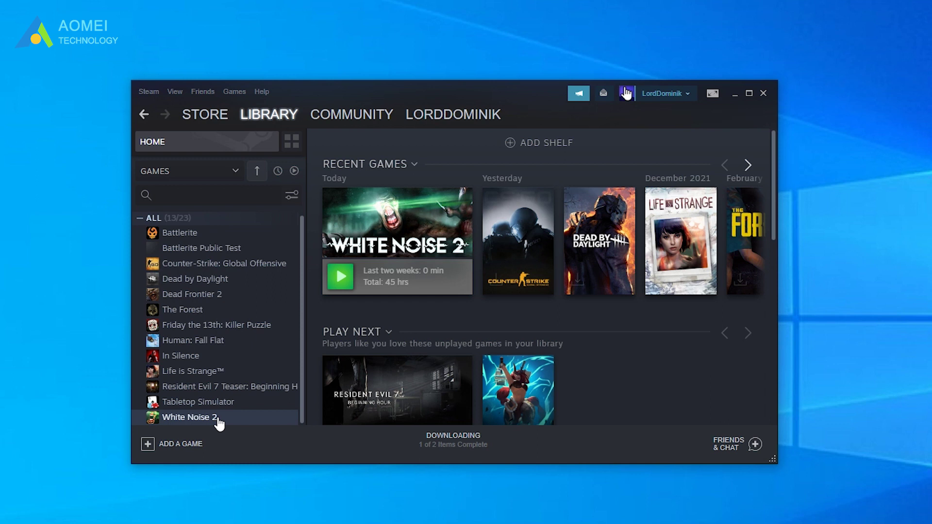
right_click(218, 419)
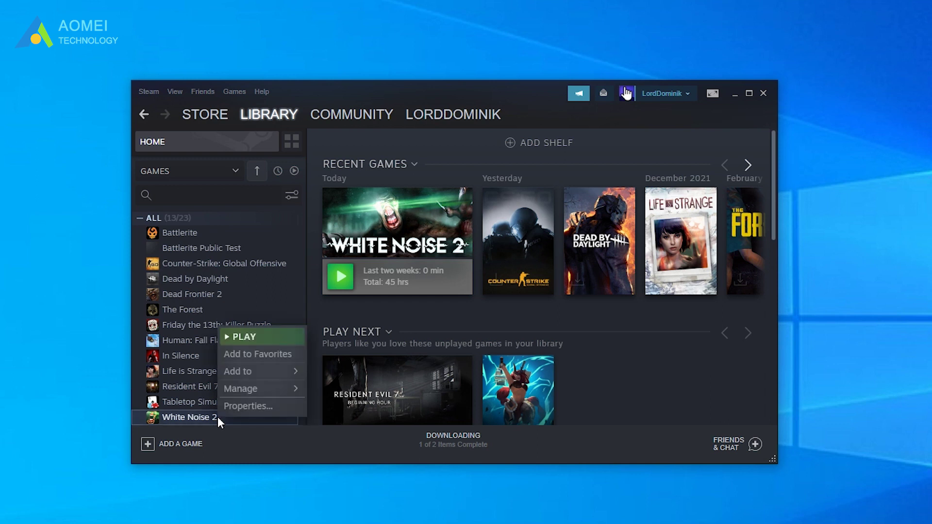
click(288, 407)
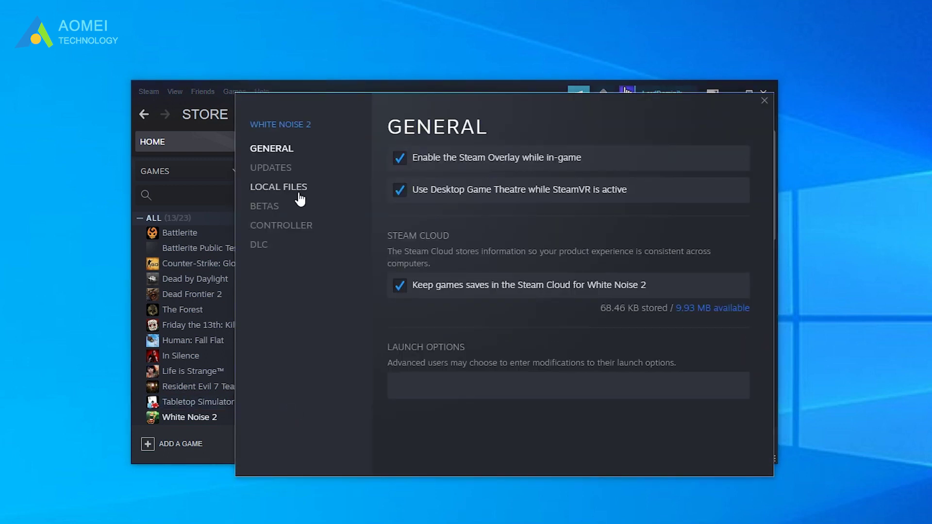
click(298, 188)
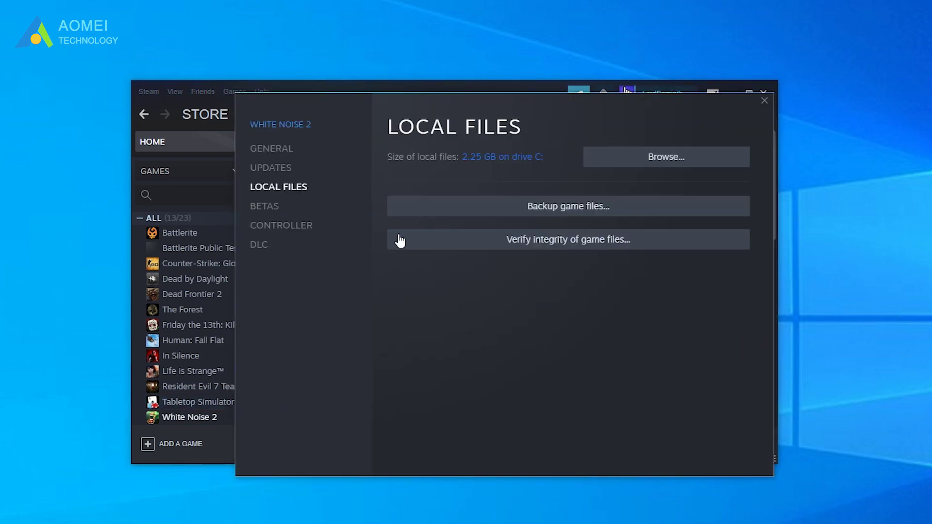
click(648, 248)
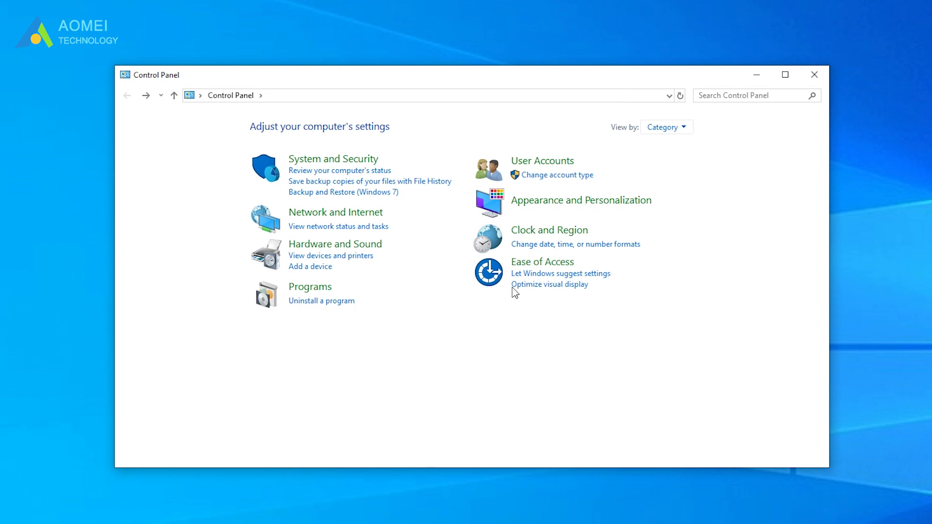
Set Windows Defender Firewall to off for both private and public networks and apply
click(357, 162)
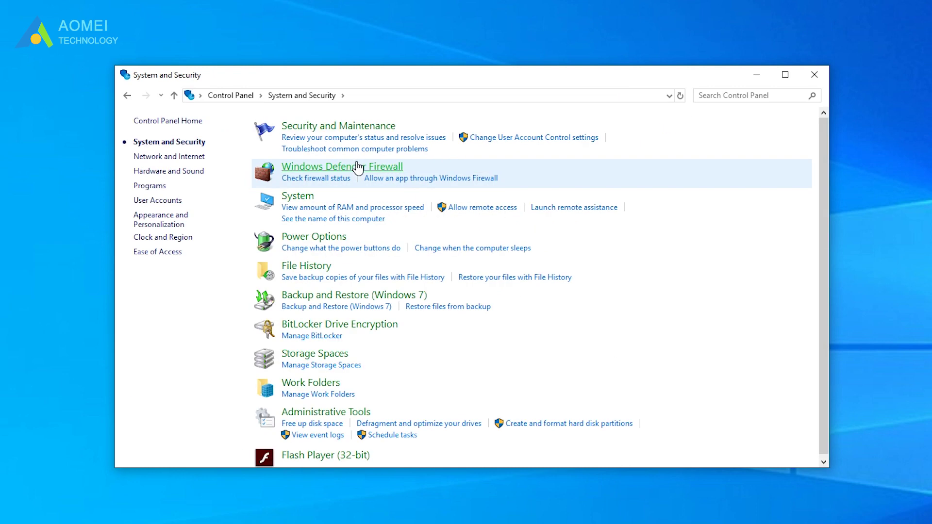
click(297, 170)
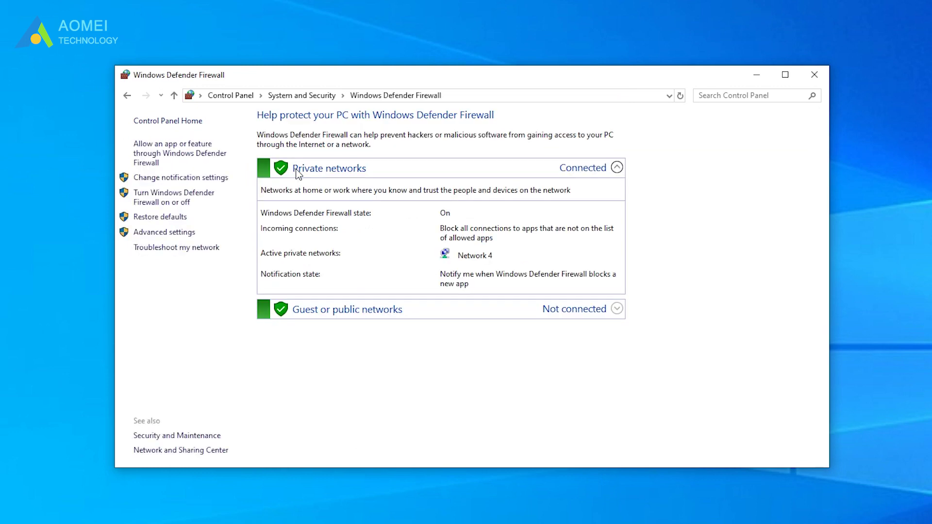
click(206, 199)
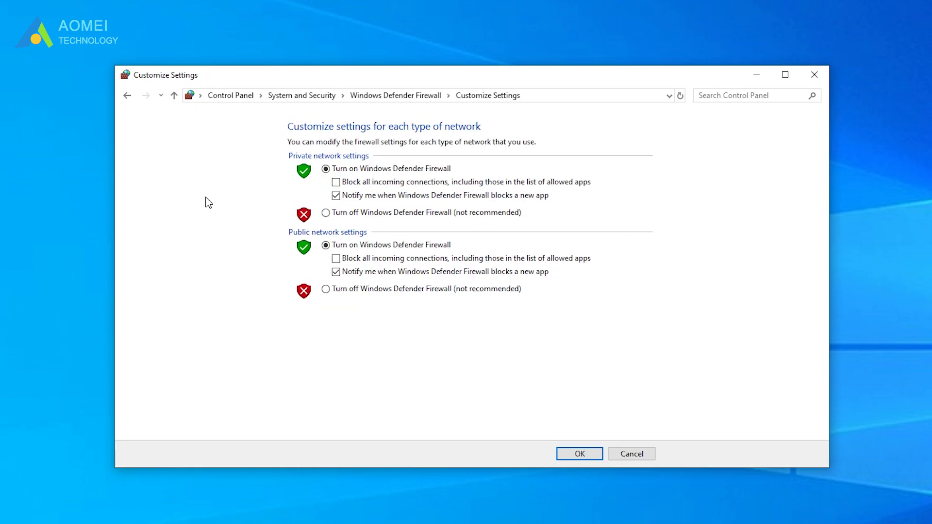
click(326, 212)
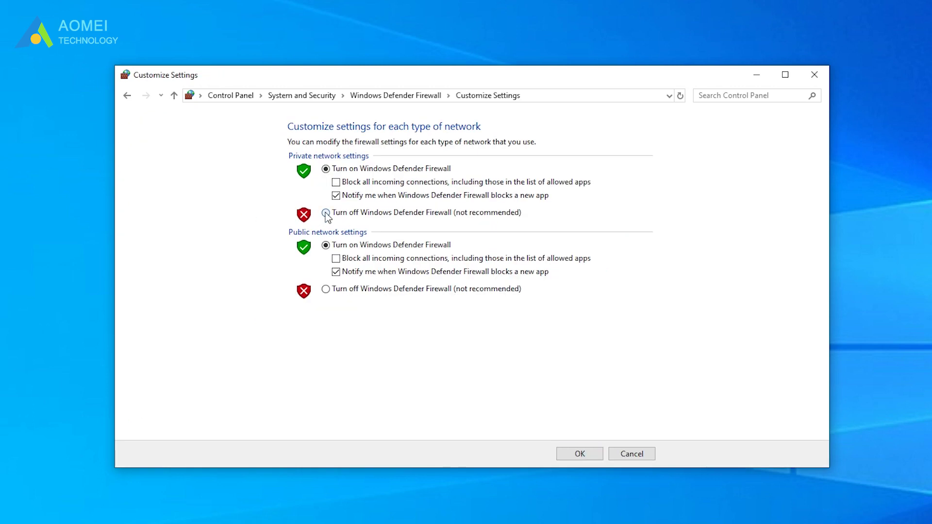
click(326, 289)
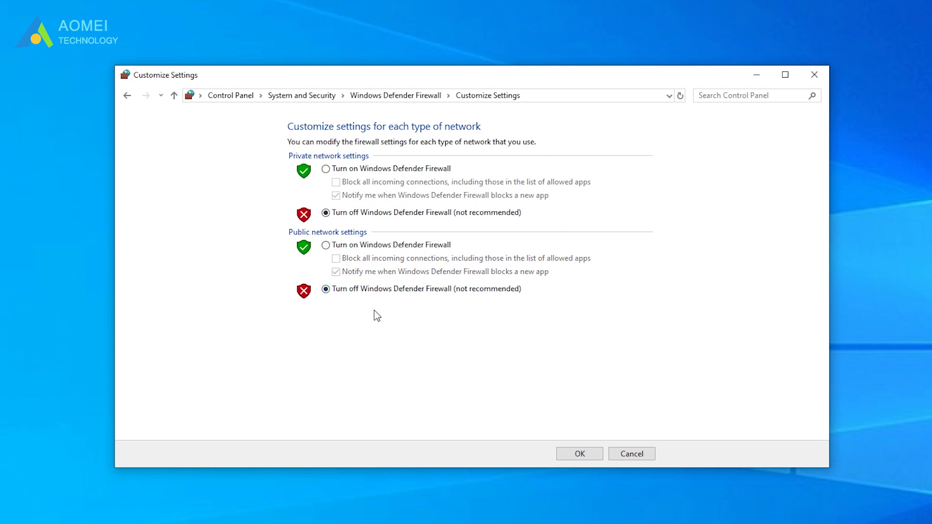
click(585, 451)
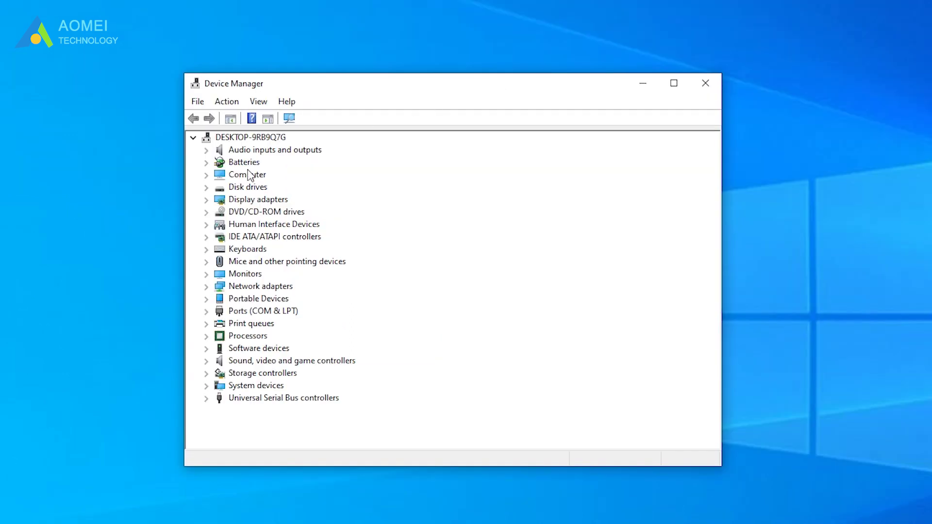
Start an automatic driver update search for ACPI x64-based PC under the Computer category
click(207, 176)
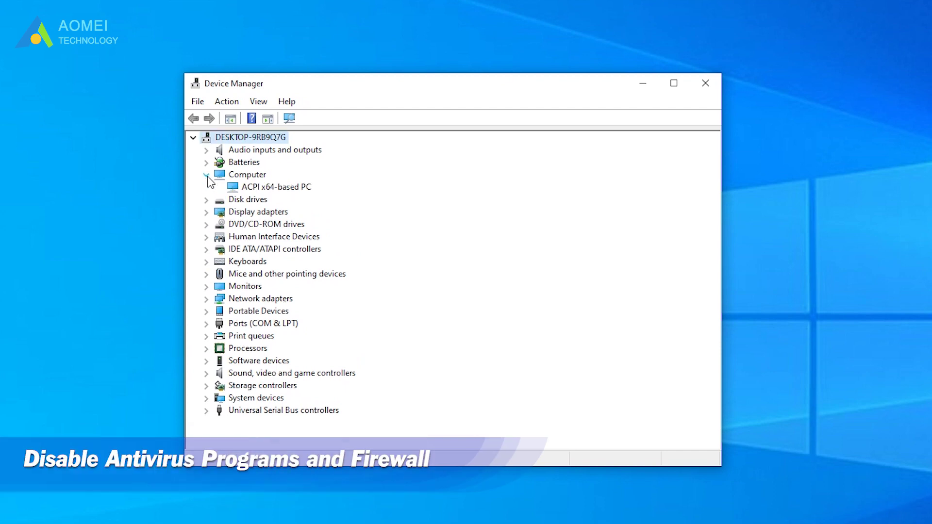
right_click(296, 187)
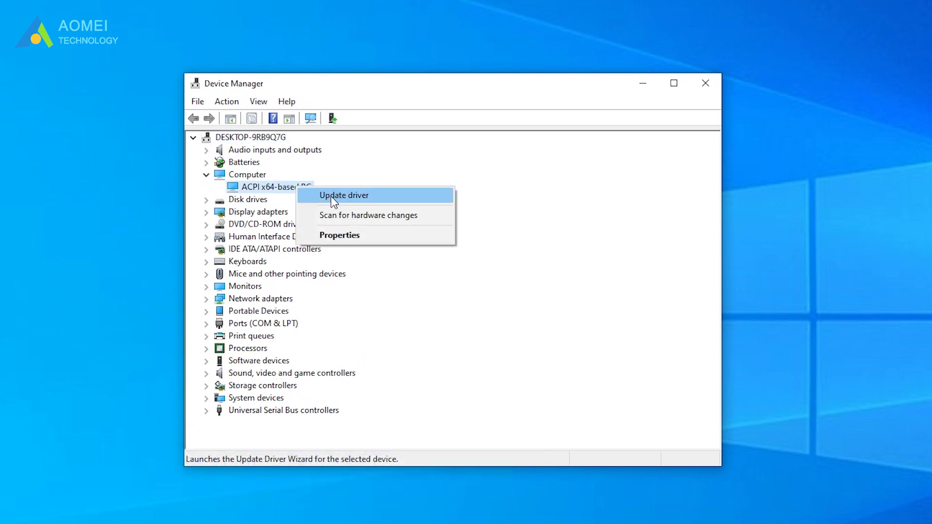
click(331, 196)
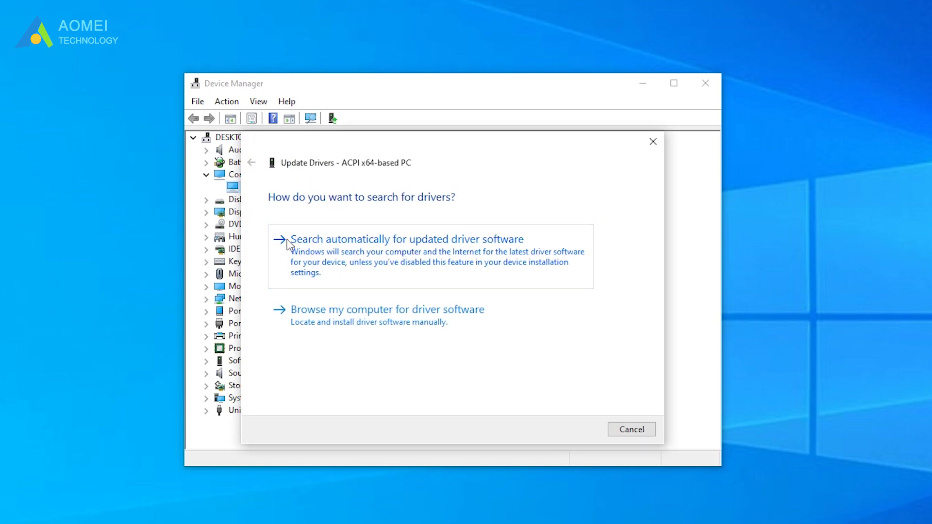
click(527, 245)
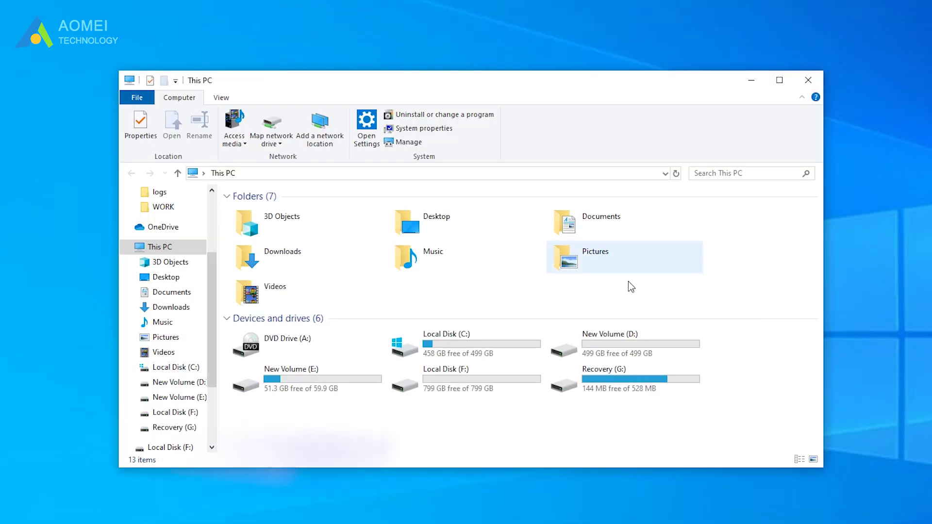
Open content_log from C:\Program Files (x86)\Steam\logs in Notepad
double_click(505, 345)
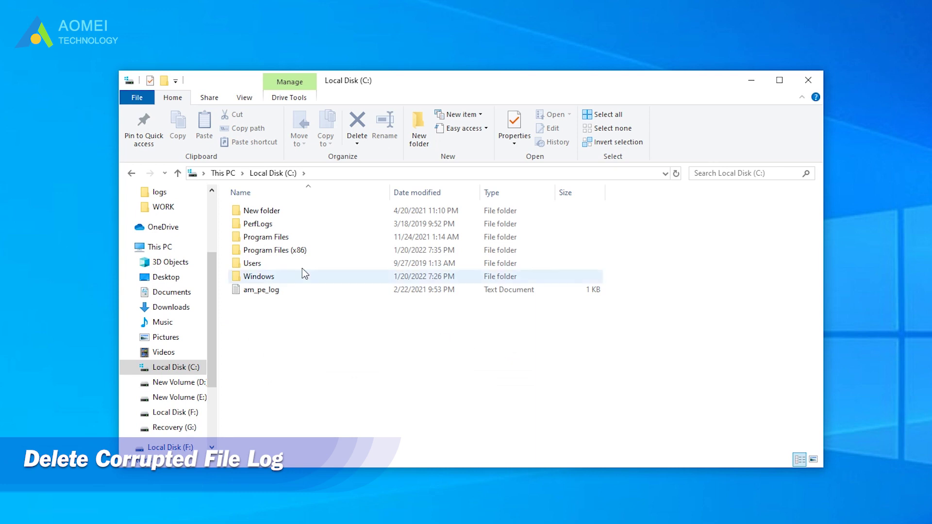
double_click(275, 252)
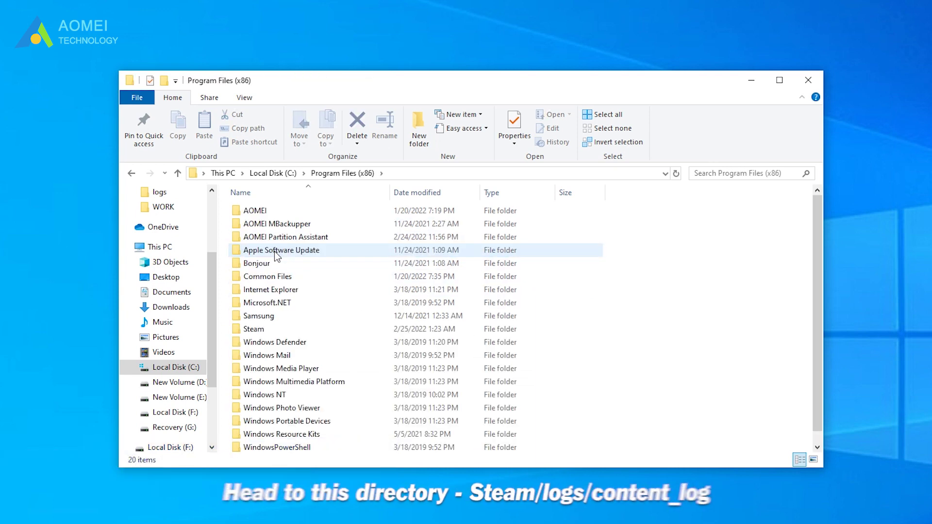
double_click(270, 332)
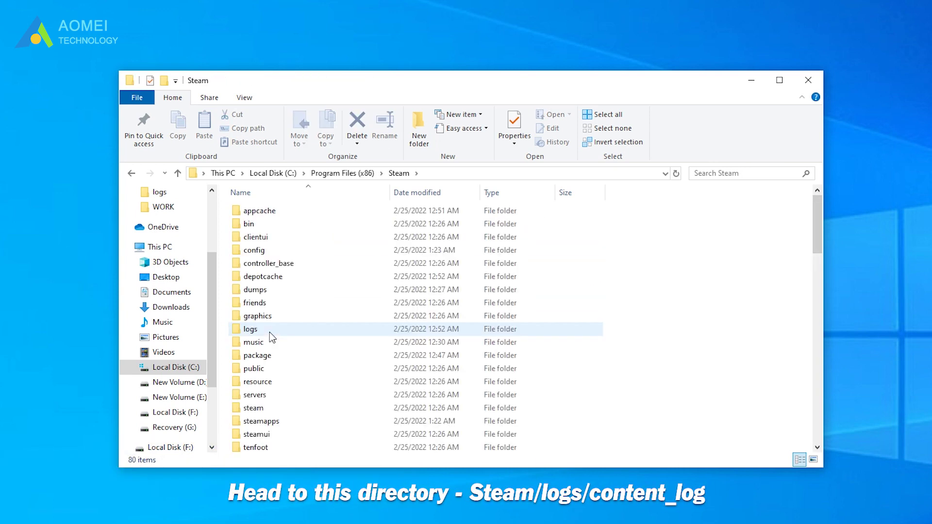
double_click(270, 332)
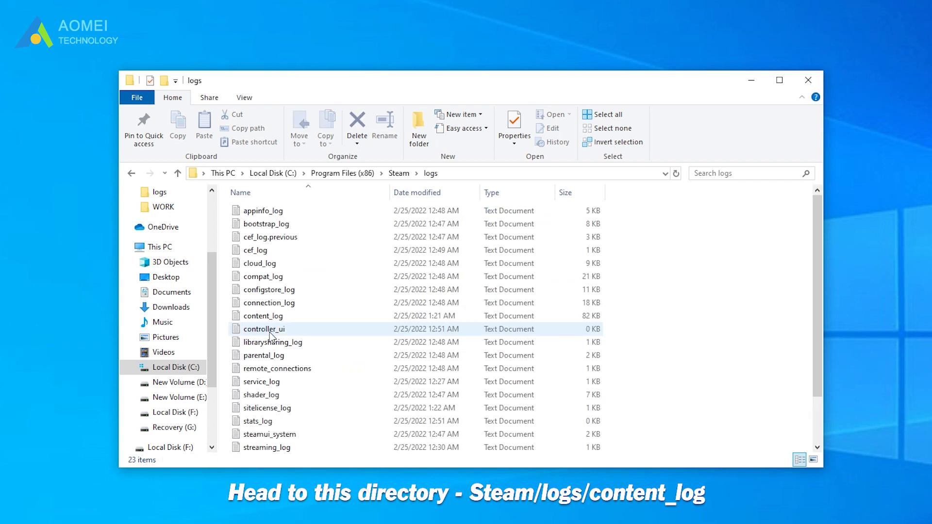
click(274, 318)
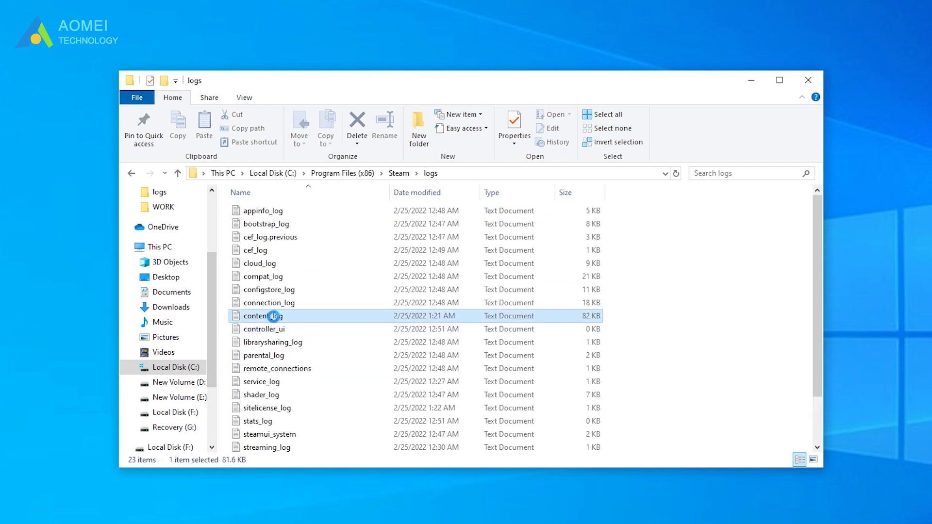
double_click(275, 318)
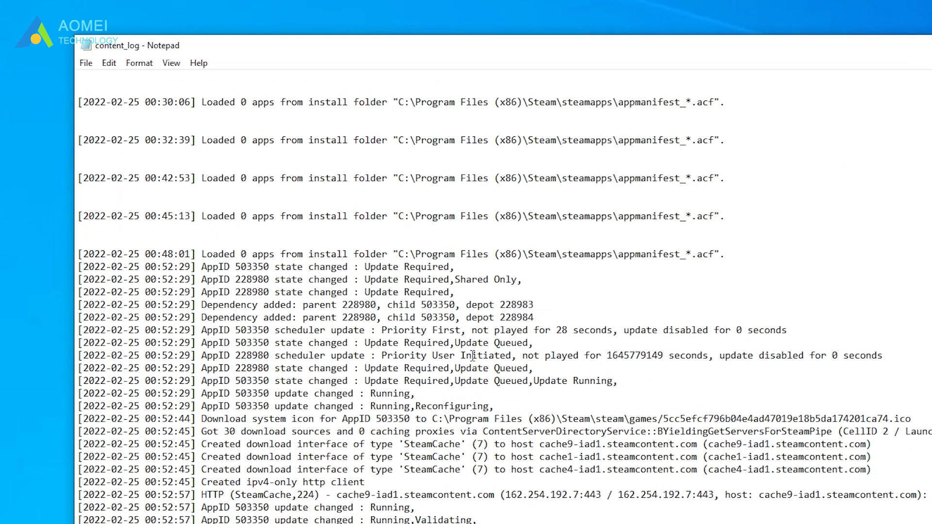
Open Notepad's Find box with 'failed to write' as the search phrase
key(ctrl+f)
drag(226, 190, 144, 190)
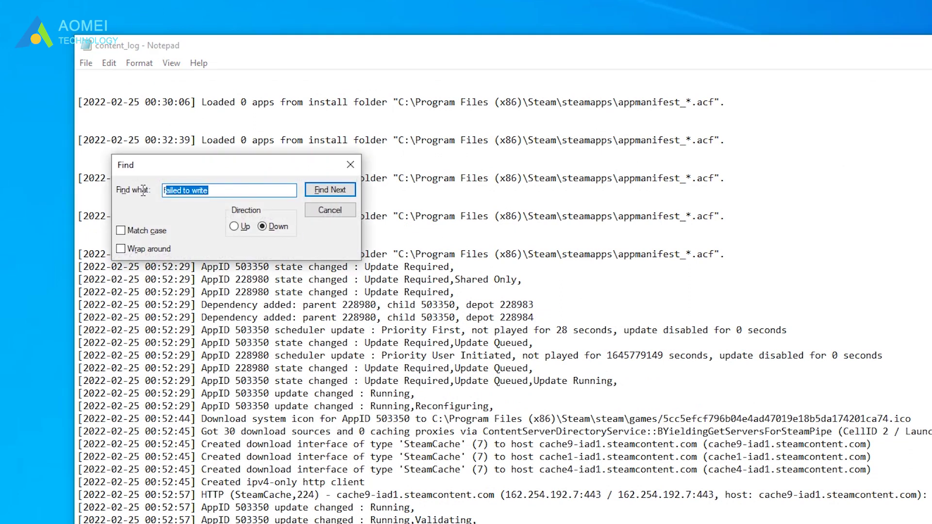
click(229, 191)
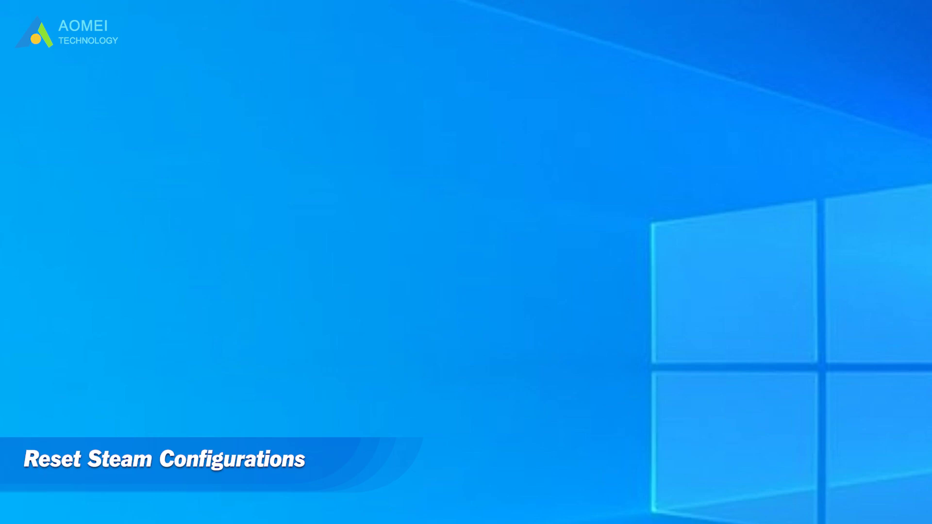
text(steam://flushconfig)
Submit steam://flushconfig in the Run dialog
click(501, 282)
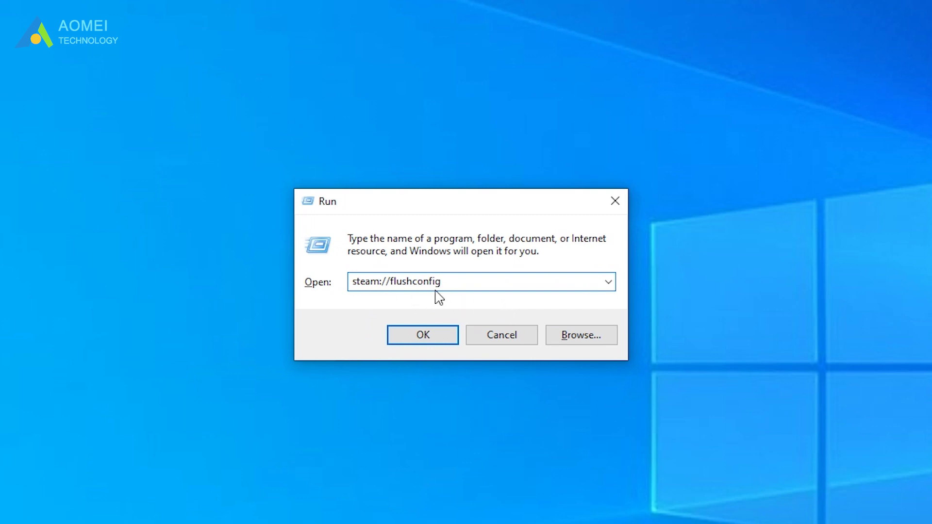
click(423, 341)
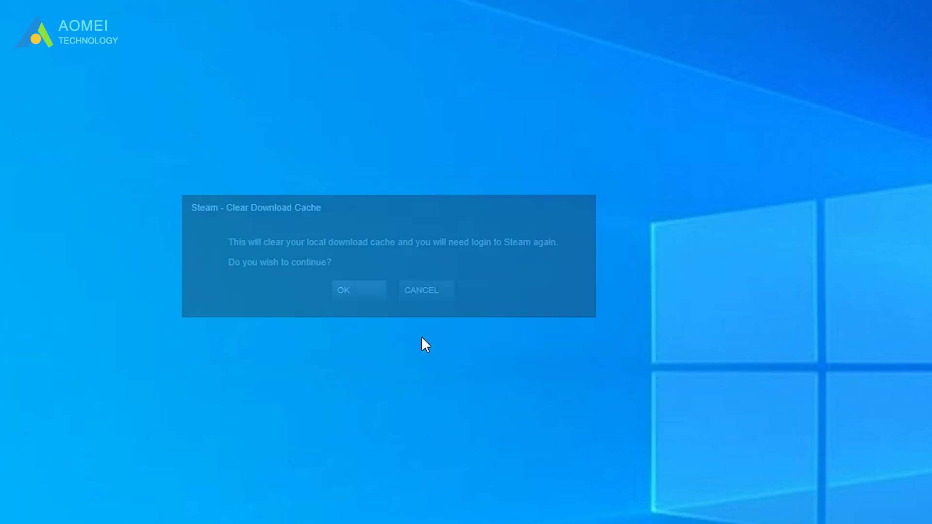